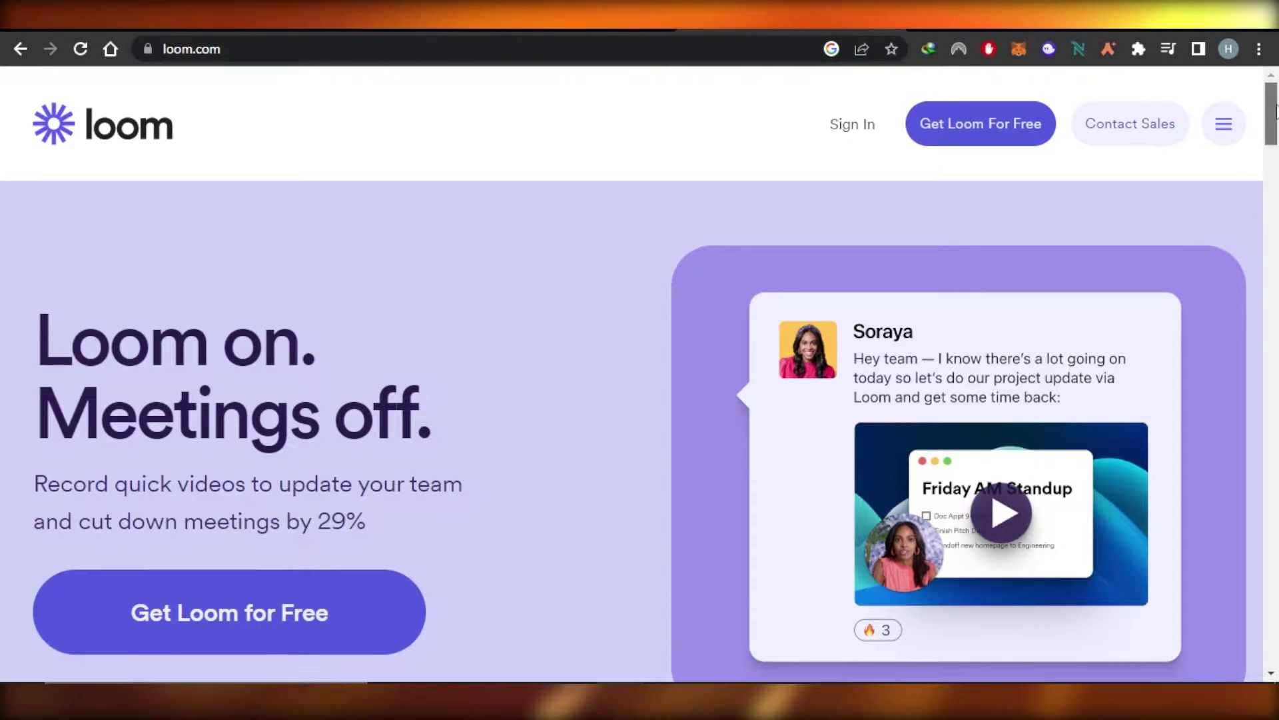
- Browse the Loom homepage, then sign up for a free Loom account with Google
{"action": "scroll", "coordinate": [1271, 192], "scroll_direction": "down", "scroll_amount": 5}
{"action": "left_click_drag", "start_coordinate": [1275, 157], "coordinate": [1275, 47]}
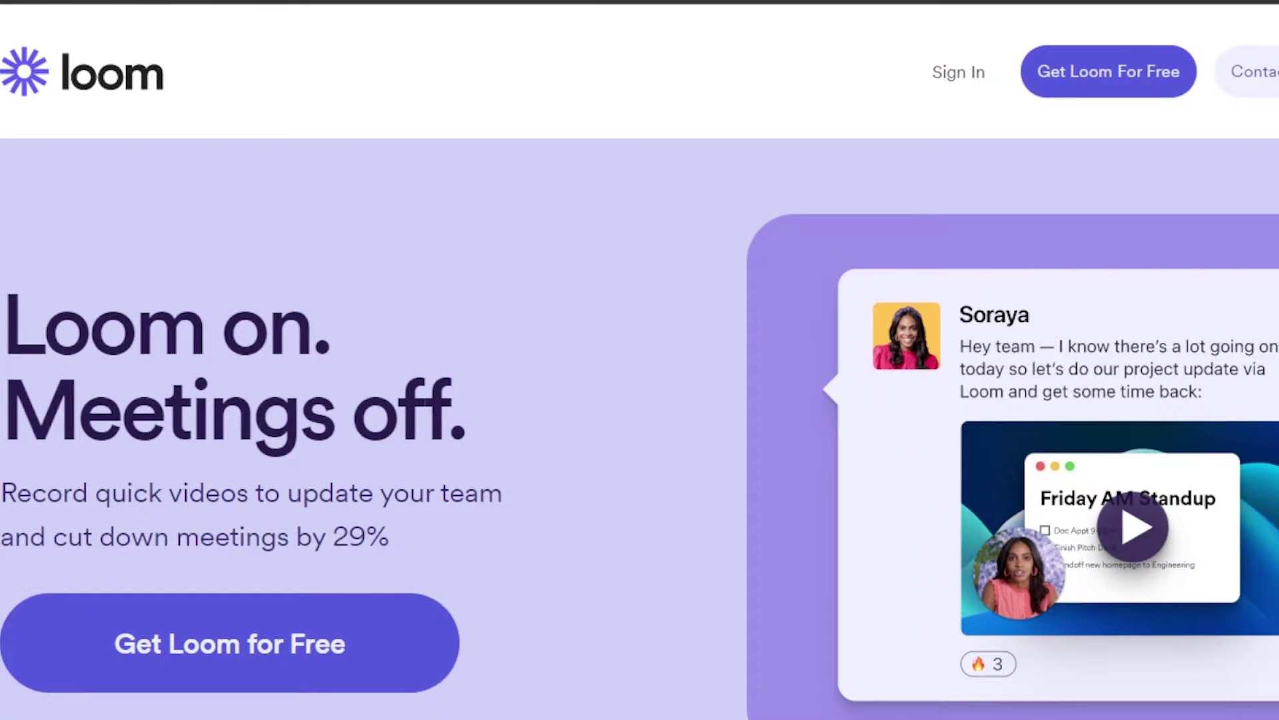
{"action": "scroll", "coordinate": [640, 427], "scroll_direction": "down", "scroll_amount": 15}
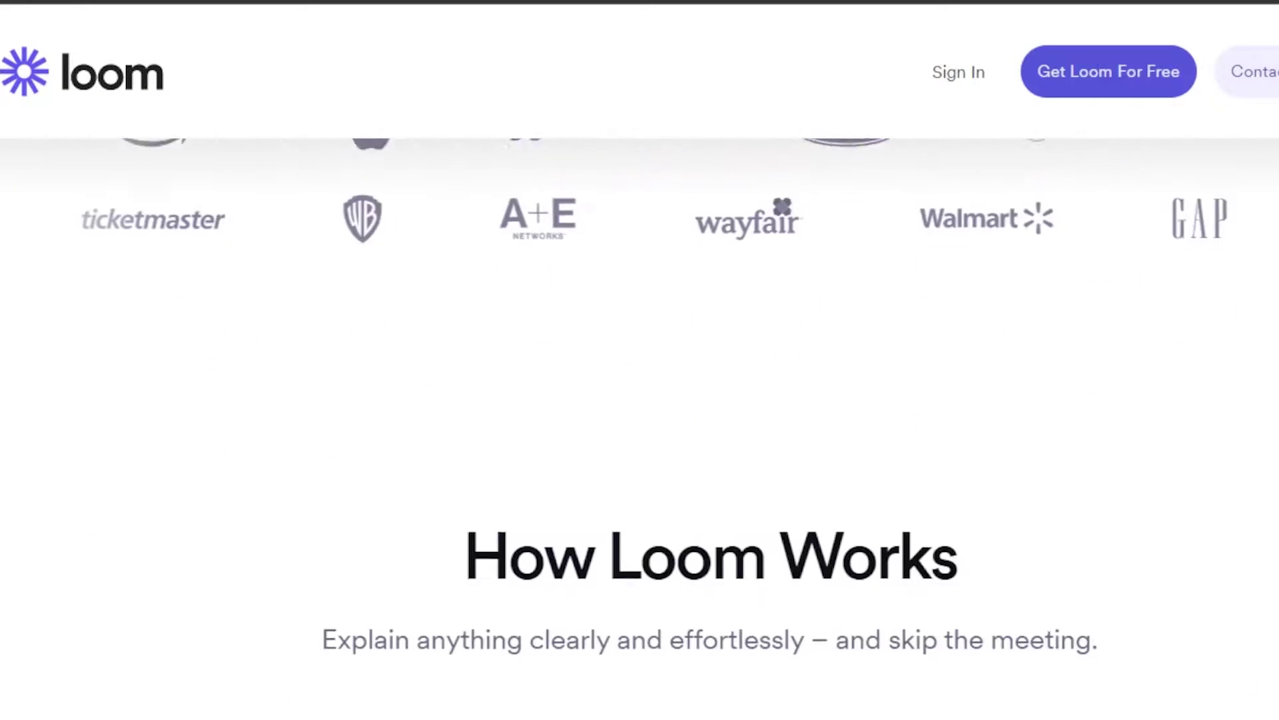
{"action": "scroll", "coordinate": [639, 427], "scroll_direction": "down", "scroll_amount": 10}
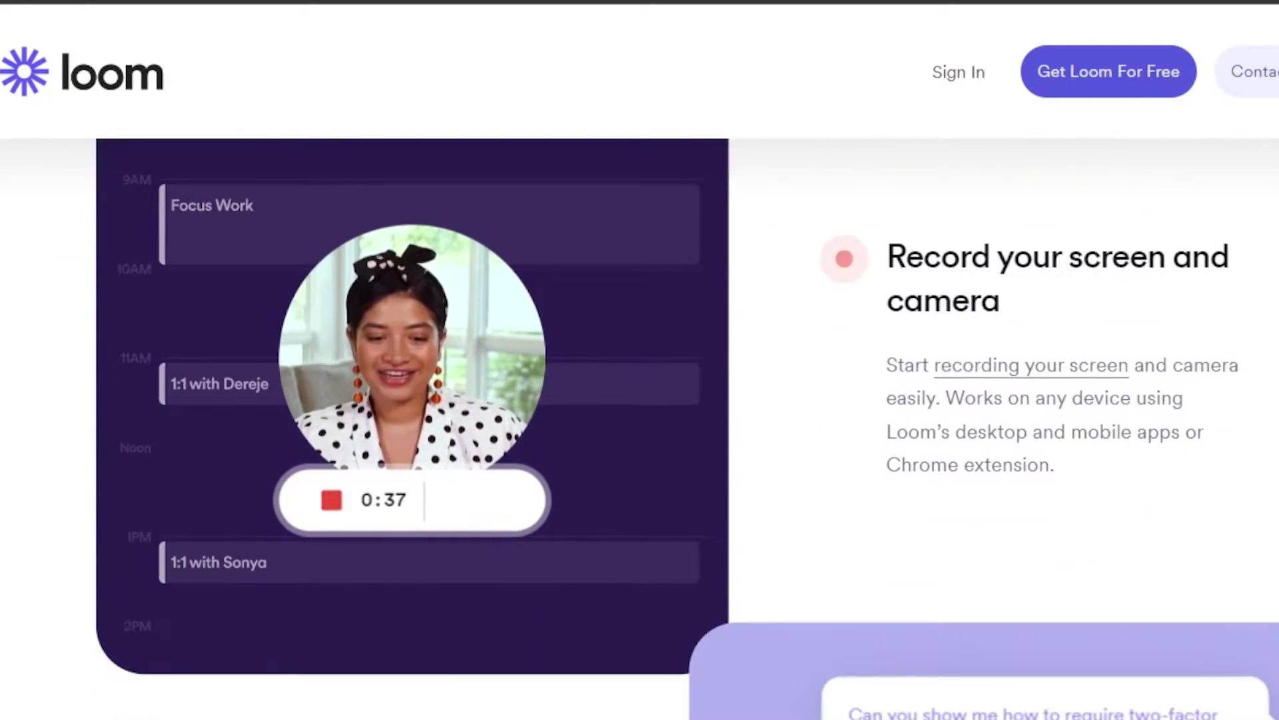
{"action": "scroll", "coordinate": [639, 426], "scroll_direction": "down", "scroll_amount": 7}
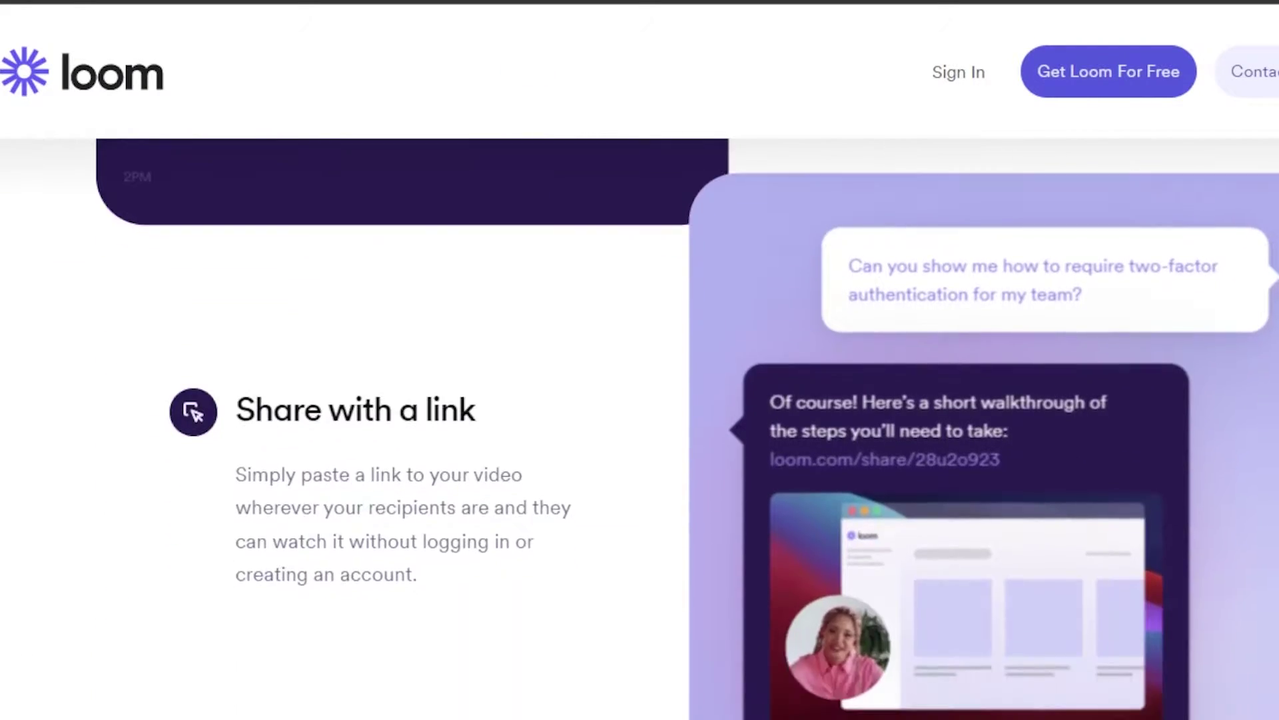
{"action": "scroll", "coordinate": [640, 426], "scroll_direction": "down", "scroll_amount": 7}
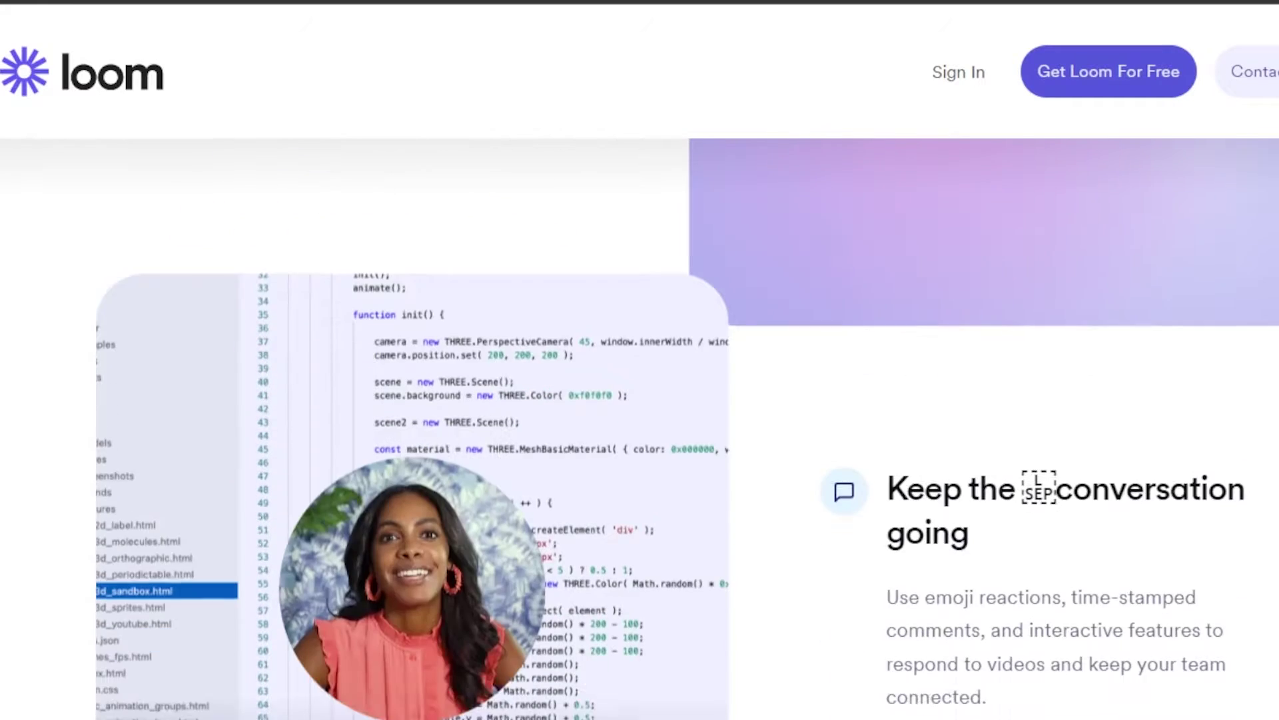
{"action": "scroll", "coordinate": [640, 426], "scroll_direction": "down", "scroll_amount": 2}
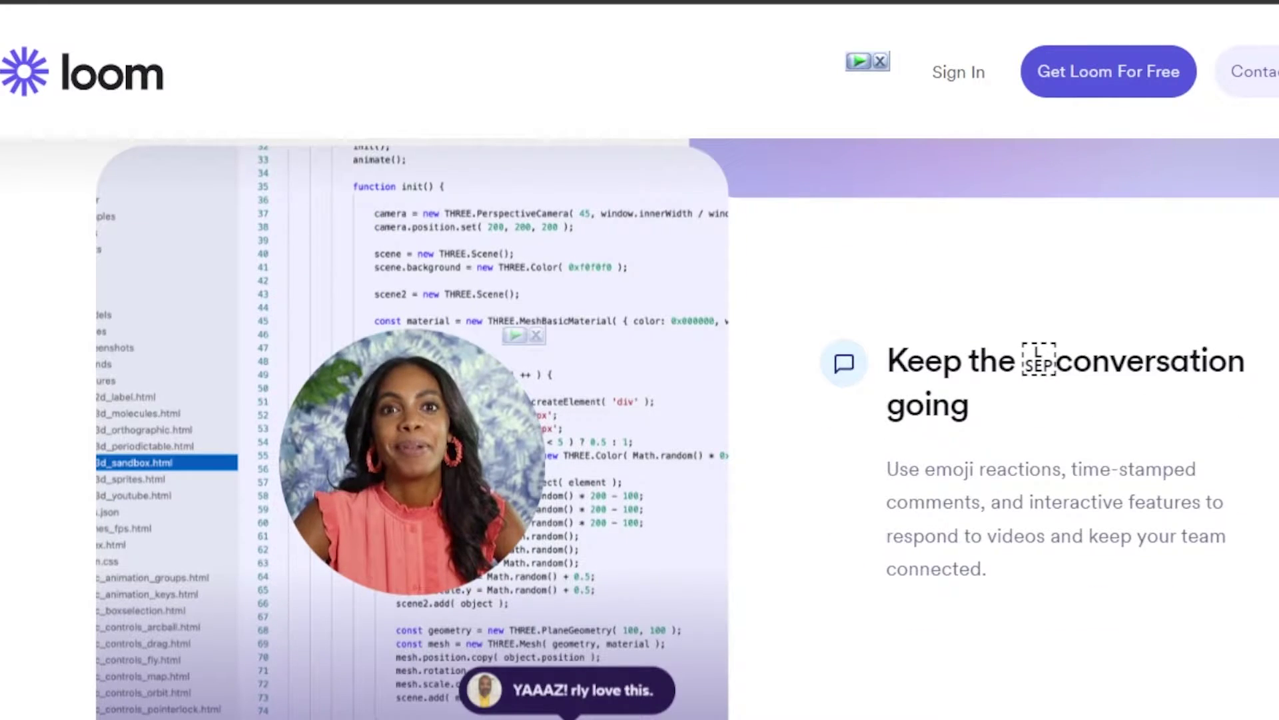
{"action": "scroll", "coordinate": [640, 426], "scroll_direction": "down", "scroll_amount": 10}
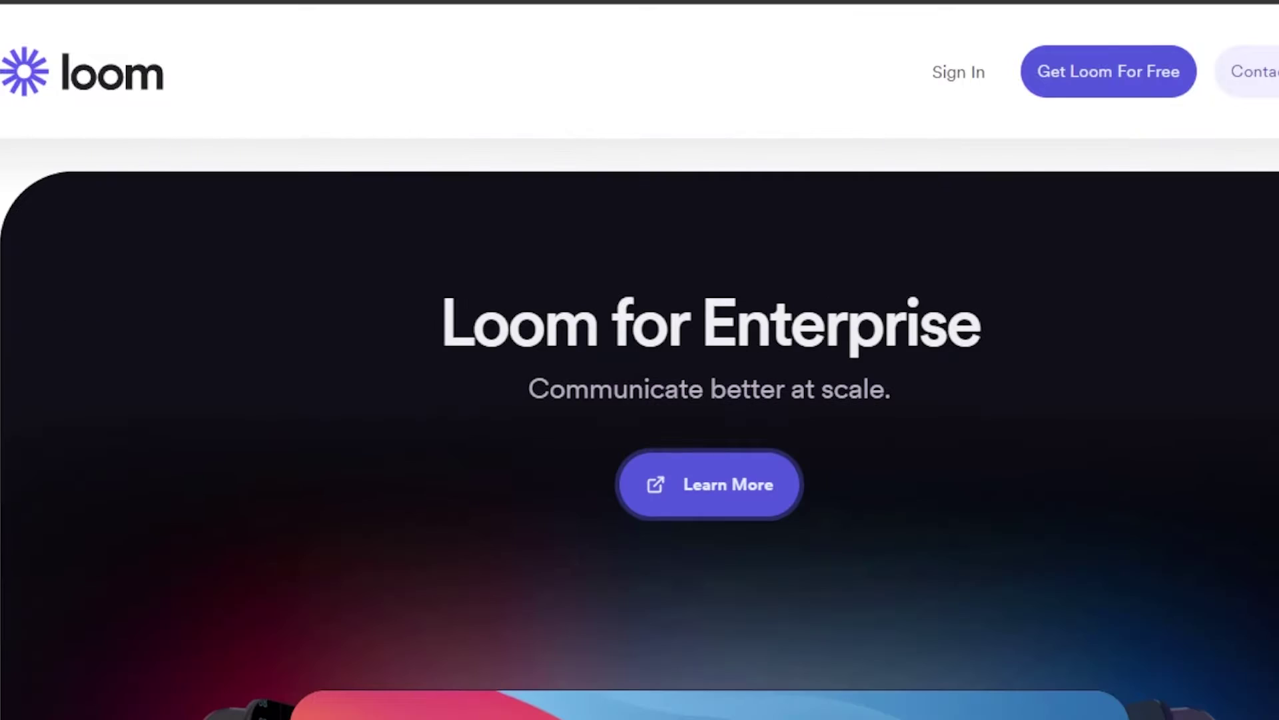
{"action": "scroll", "coordinate": [640, 426], "scroll_direction": "down", "scroll_amount": 9}
{"action": "scroll", "coordinate": [640, 427], "scroll_direction": "up", "scroll_amount": 6}
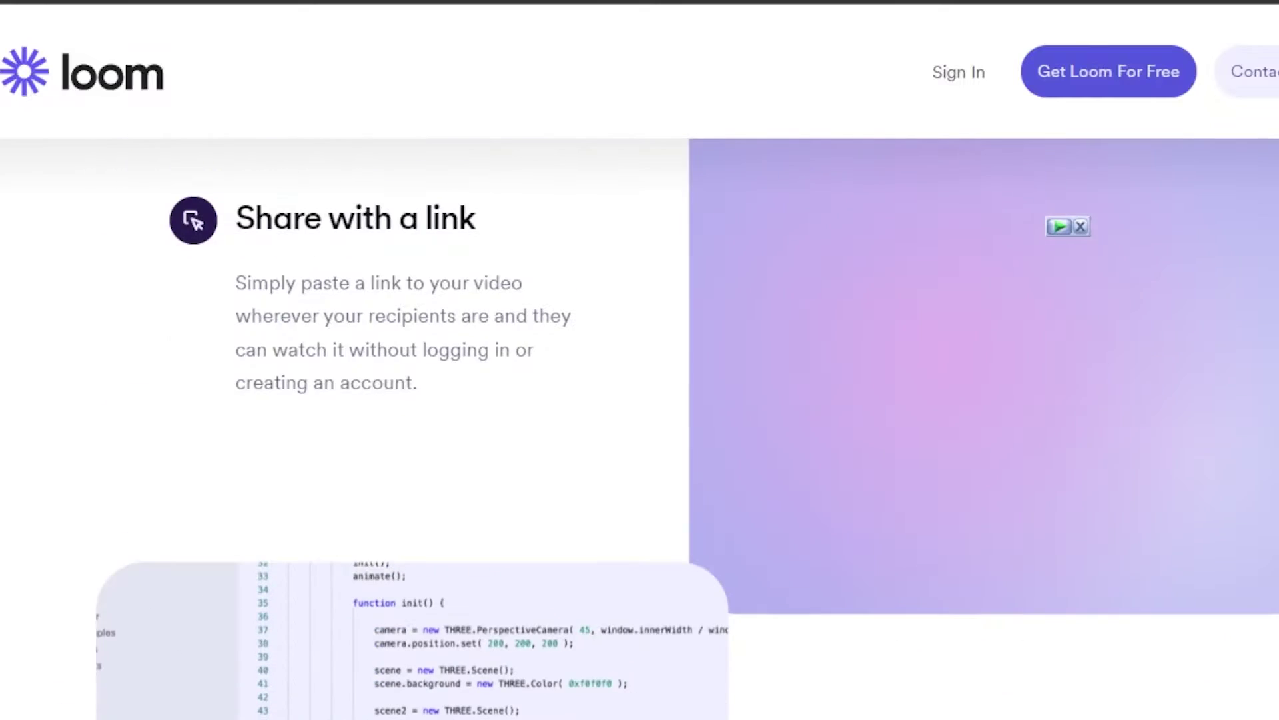
{"action": "scroll", "coordinate": [639, 427], "scroll_direction": "up", "scroll_amount": 10}
{"action": "scroll", "coordinate": [640, 426], "scroll_direction": "up", "scroll_amount": 8}
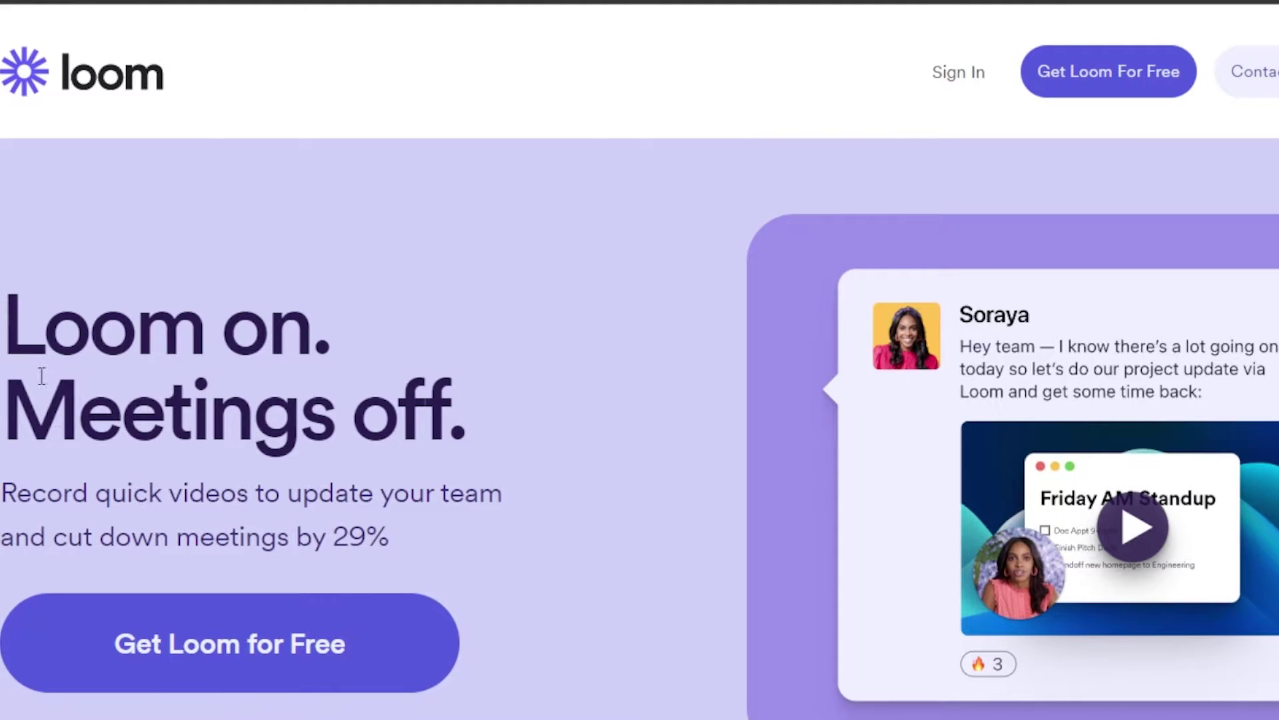
{"action": "left_click", "coordinate": [1089, 77]}
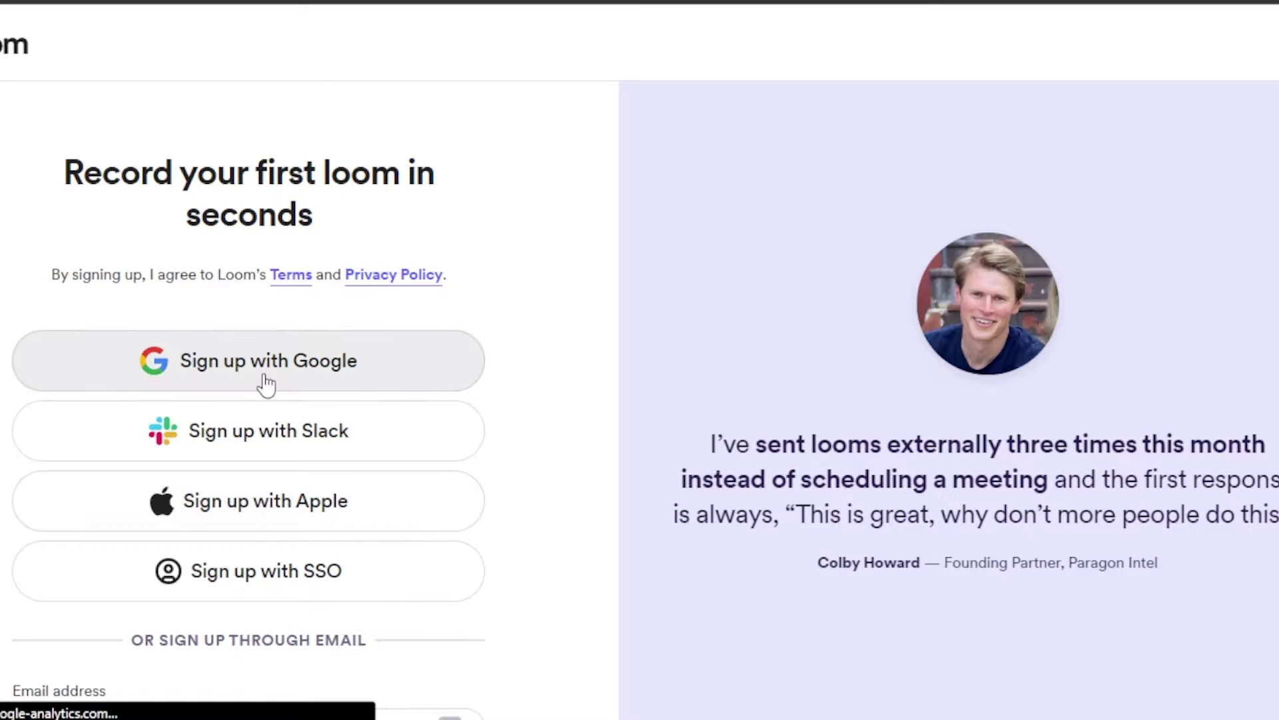
{"action": "left_click", "coordinate": [322, 378]}
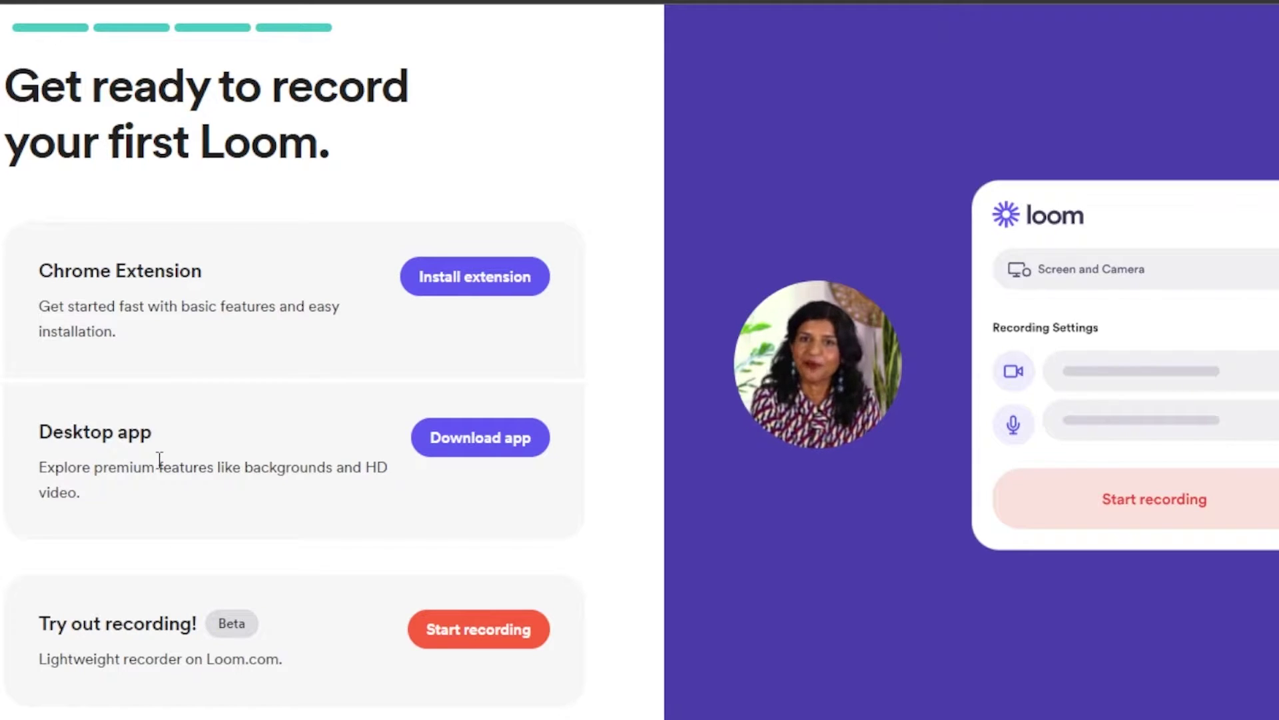
- Add the Loom – Screen Recorder & Screen Capture extension to Chrome from the Web Store
{"action": "left_click", "coordinate": [464, 274]}
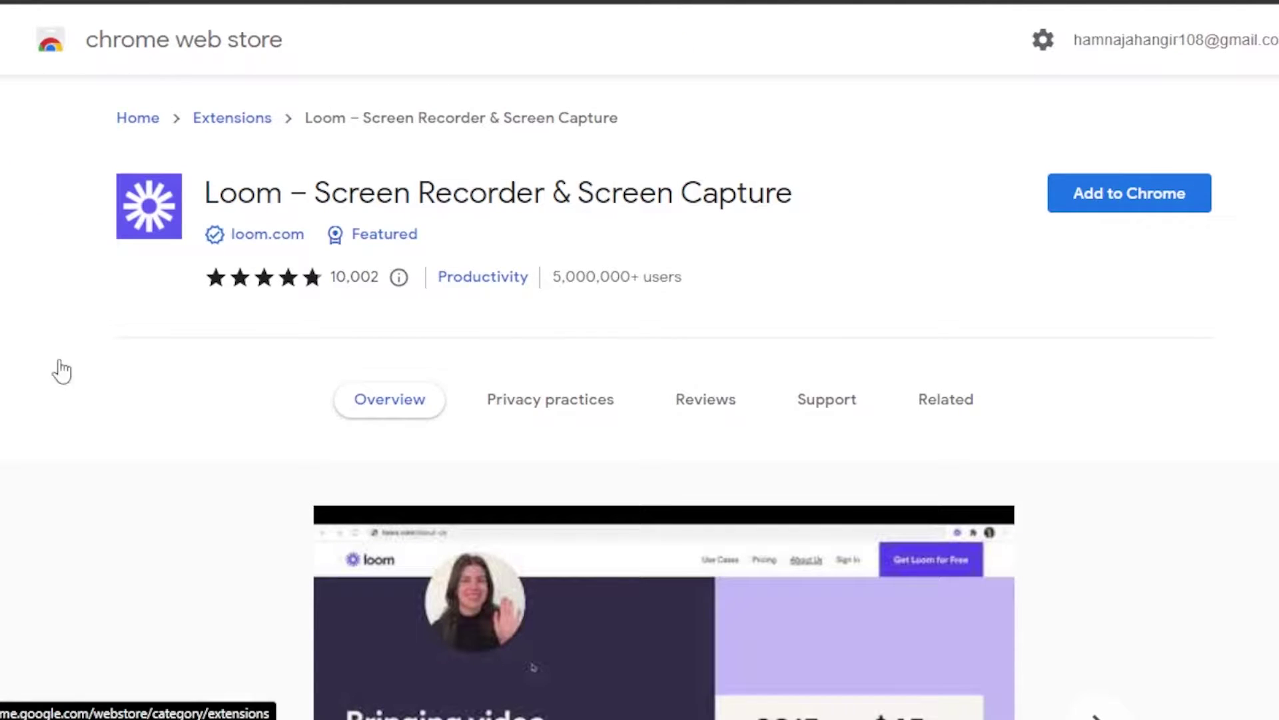
{"action": "left_click", "coordinate": [1111, 200]}
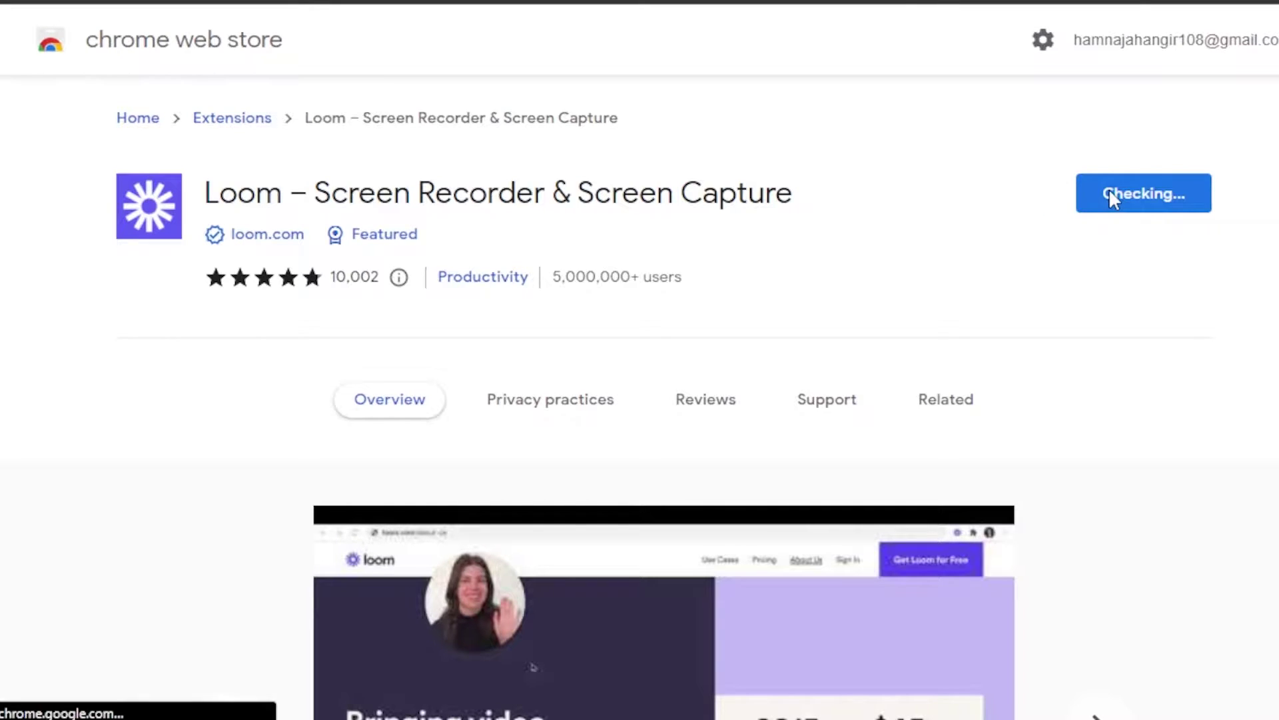
{"action": "left_click", "coordinate": [706, 225]}
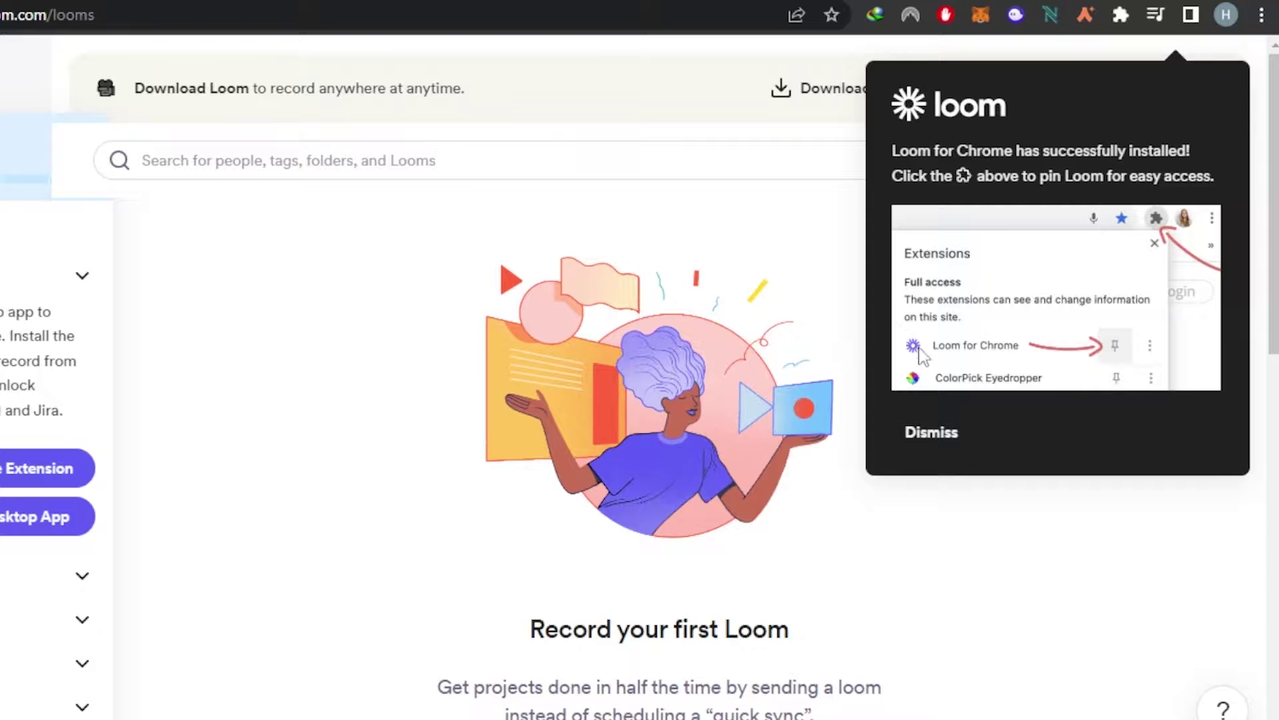
- Dismiss the Loom for Chrome installed notice and check the browser's extensions list
{"action": "left_click", "coordinate": [932, 433]}
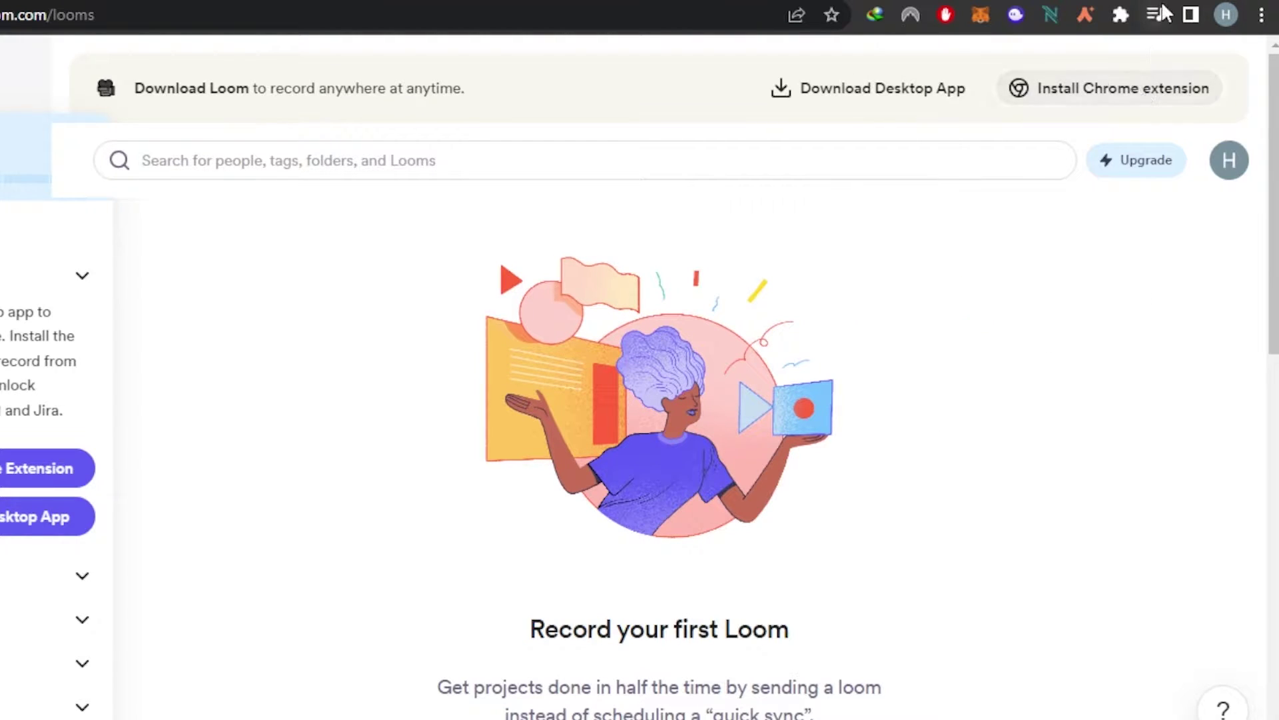
{"action": "left_click", "coordinate": [1122, 15]}
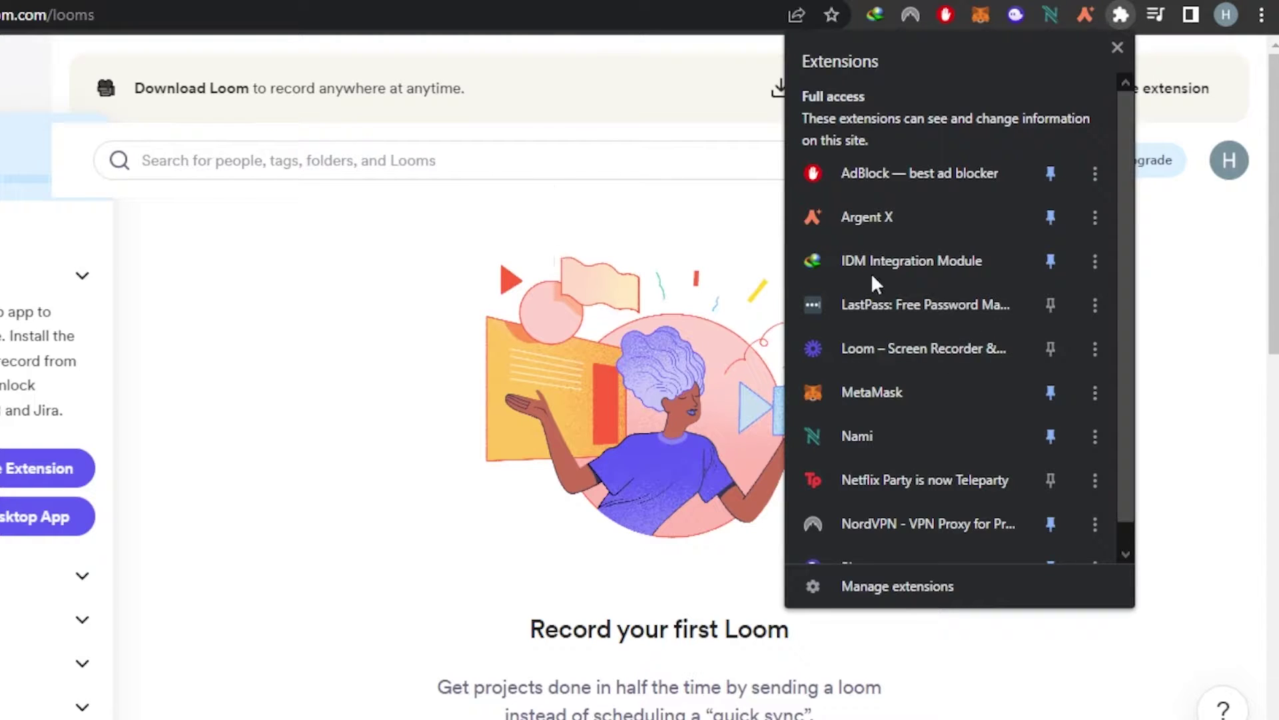
{"action": "left_click", "coordinate": [1158, 342]}
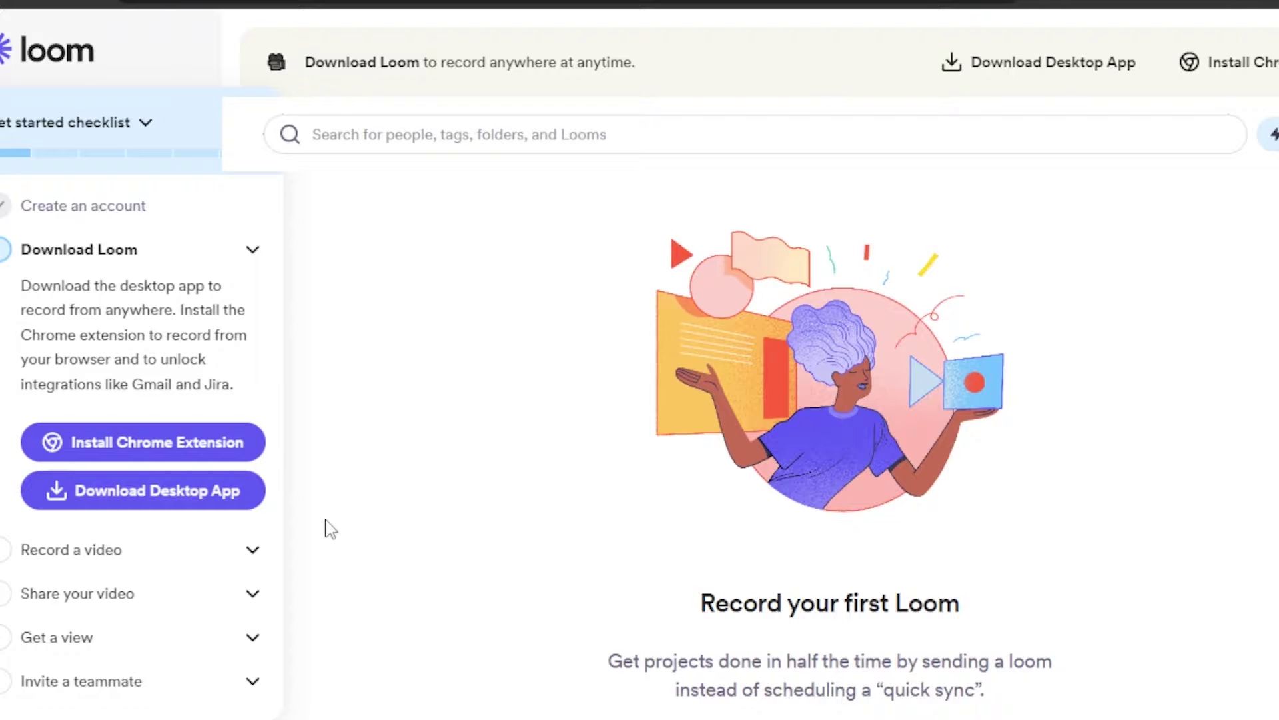
- Collapse the Download Loom step and the getting-started checklist on the Library page
{"action": "left_click", "coordinate": [254, 252]}
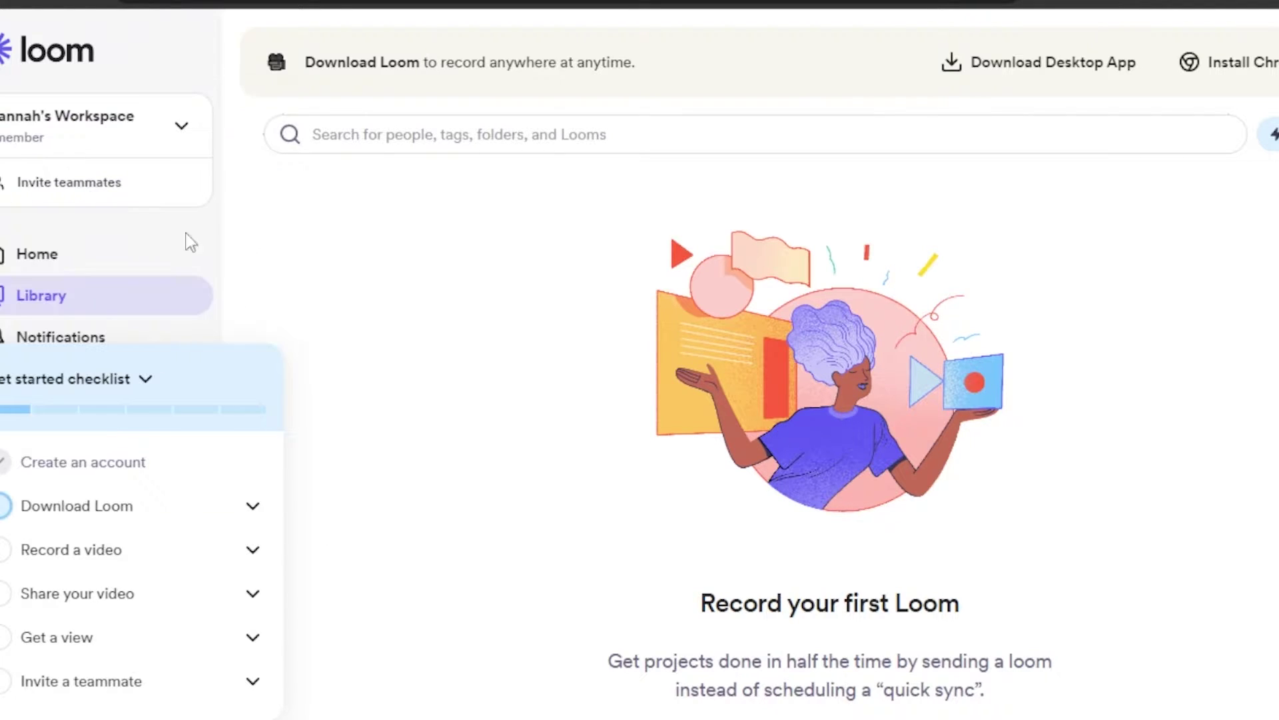
{"action": "left_click", "coordinate": [148, 378]}
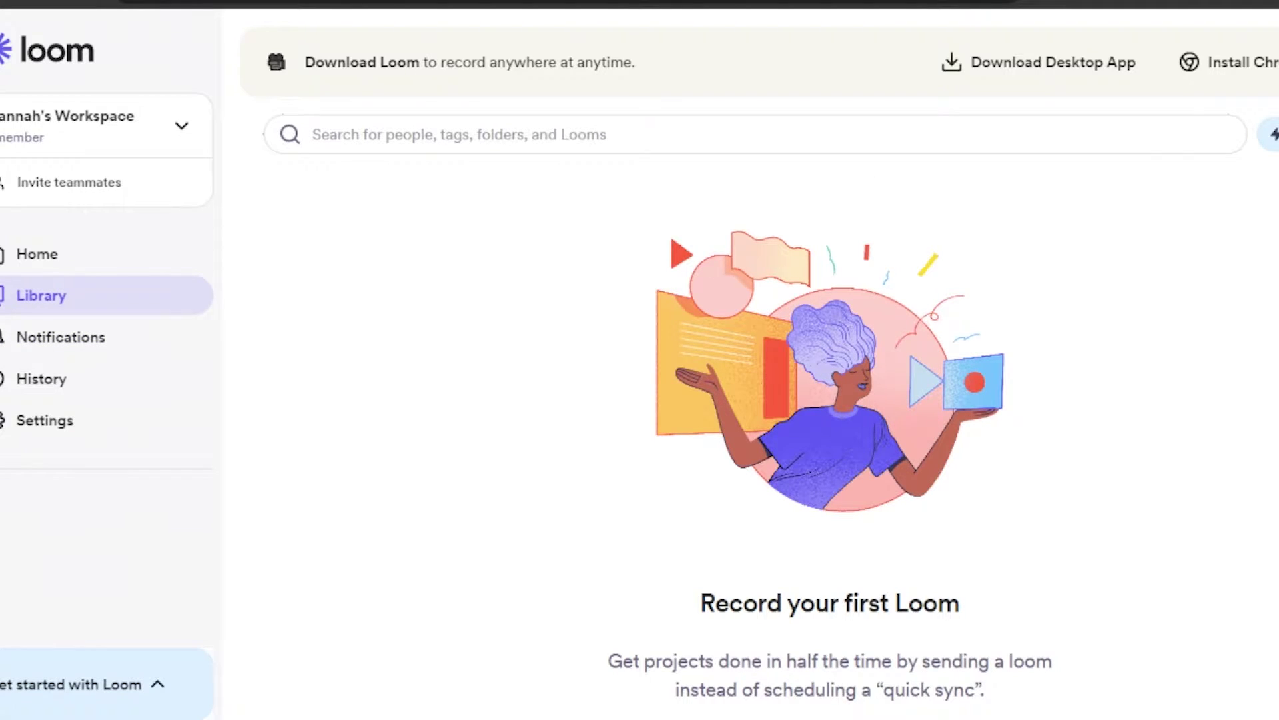
{"action": "scroll", "coordinate": [777, 400], "scroll_direction": "down", "scroll_amount": 9}
{"action": "scroll", "coordinate": [777, 399], "scroll_direction": "down", "scroll_amount": 3}
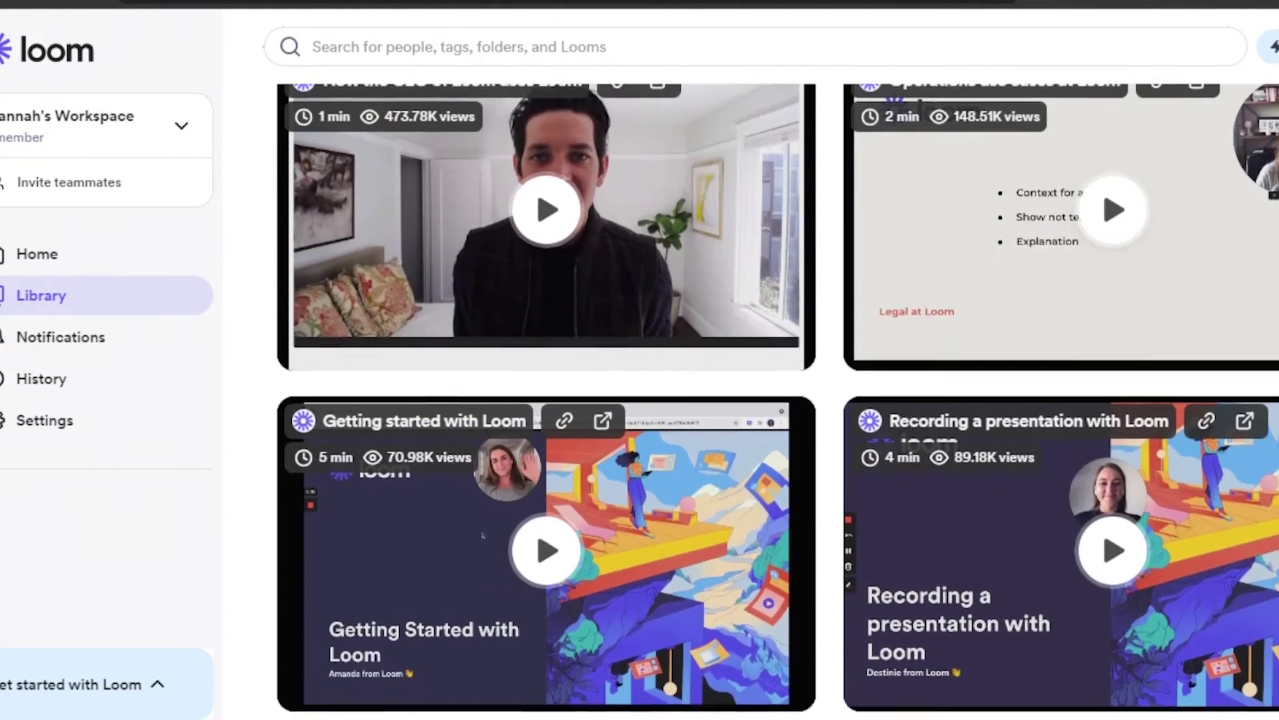
{"action": "scroll", "coordinate": [778, 399], "scroll_direction": "up", "scroll_amount": 9}
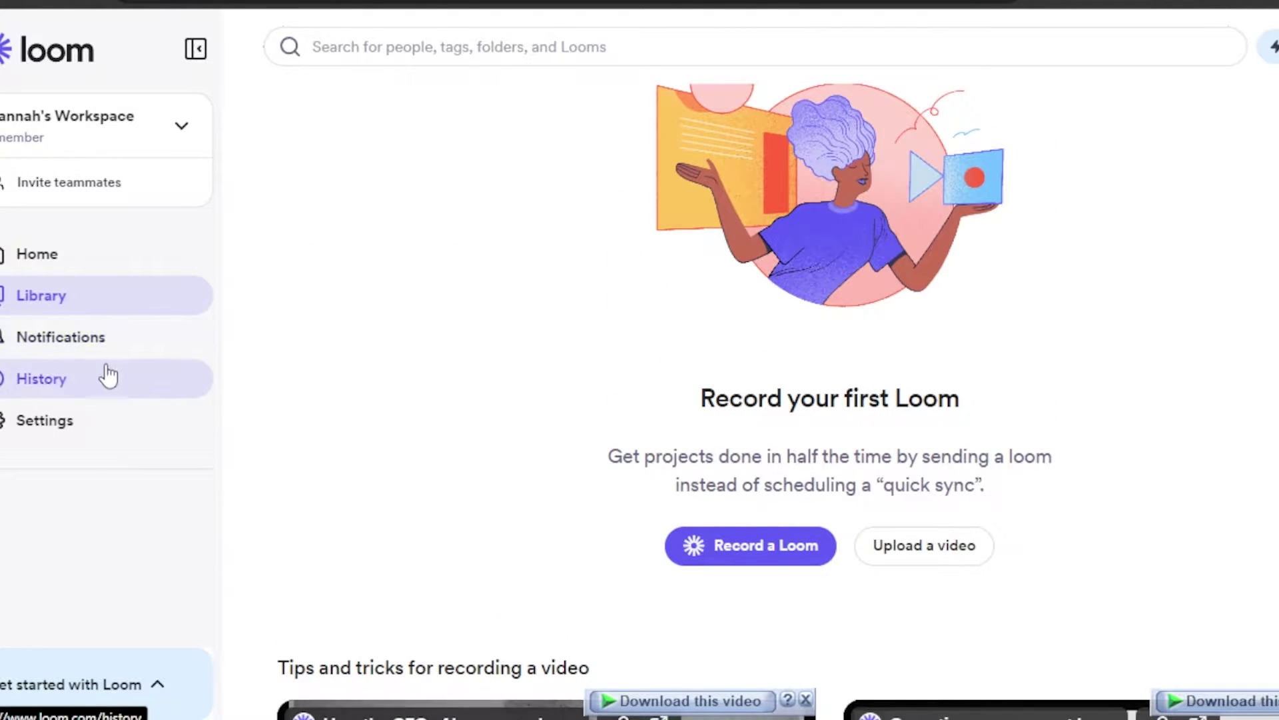
- Go to Loom's Home page from the sidebar and look over its teammate invite prompt
{"action": "left_click", "coordinate": [64, 267]}
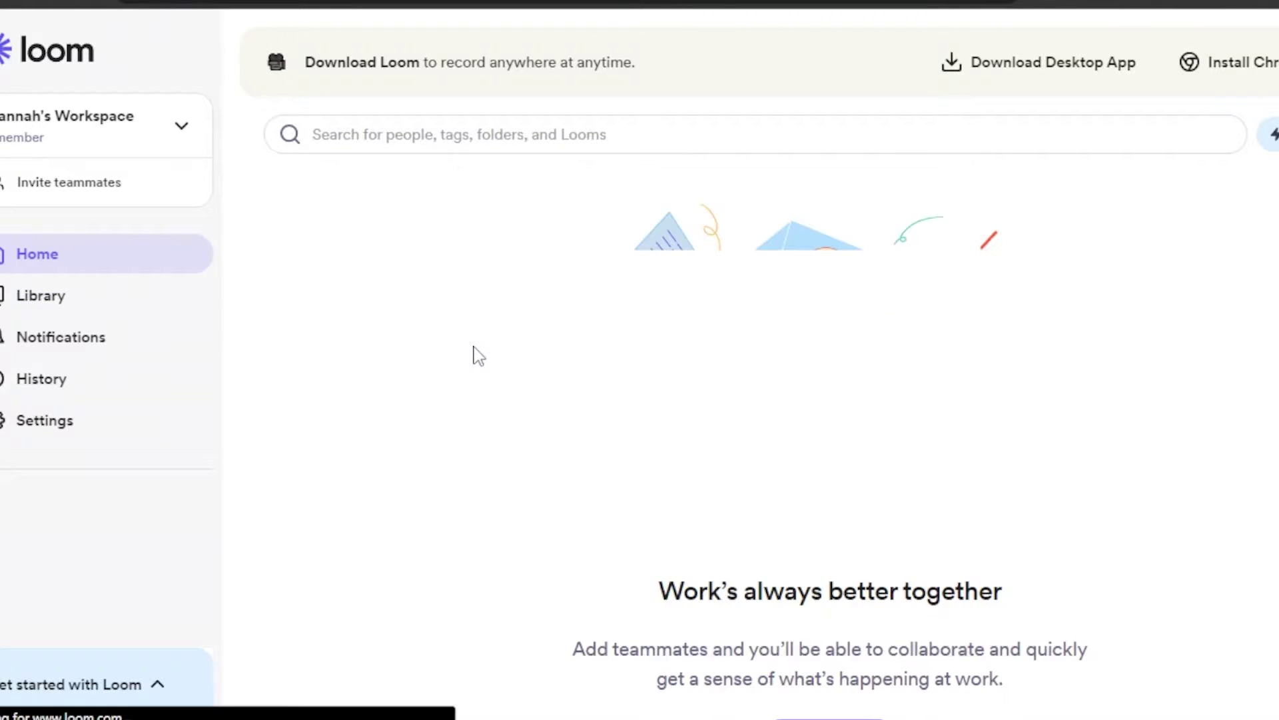
{"action": "scroll", "coordinate": [759, 366], "scroll_direction": "down", "scroll_amount": 5}
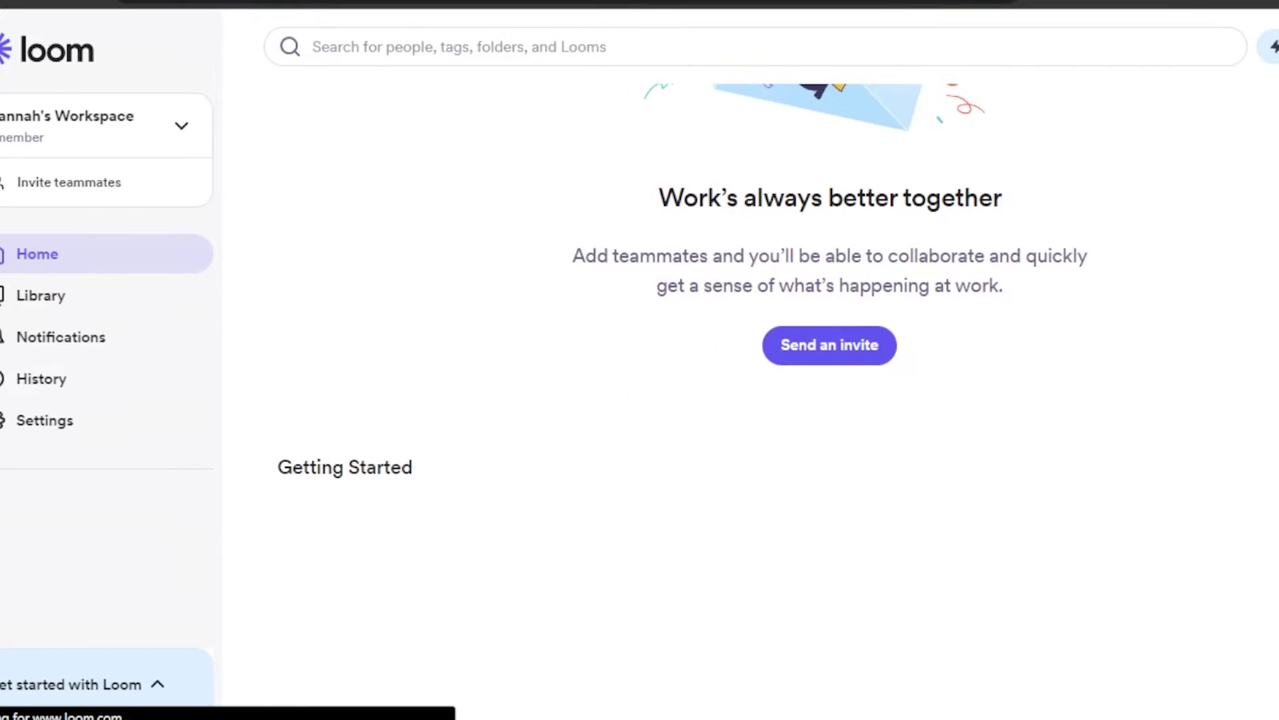
{"action": "scroll", "coordinate": [759, 367], "scroll_direction": "up", "scroll_amount": 4}
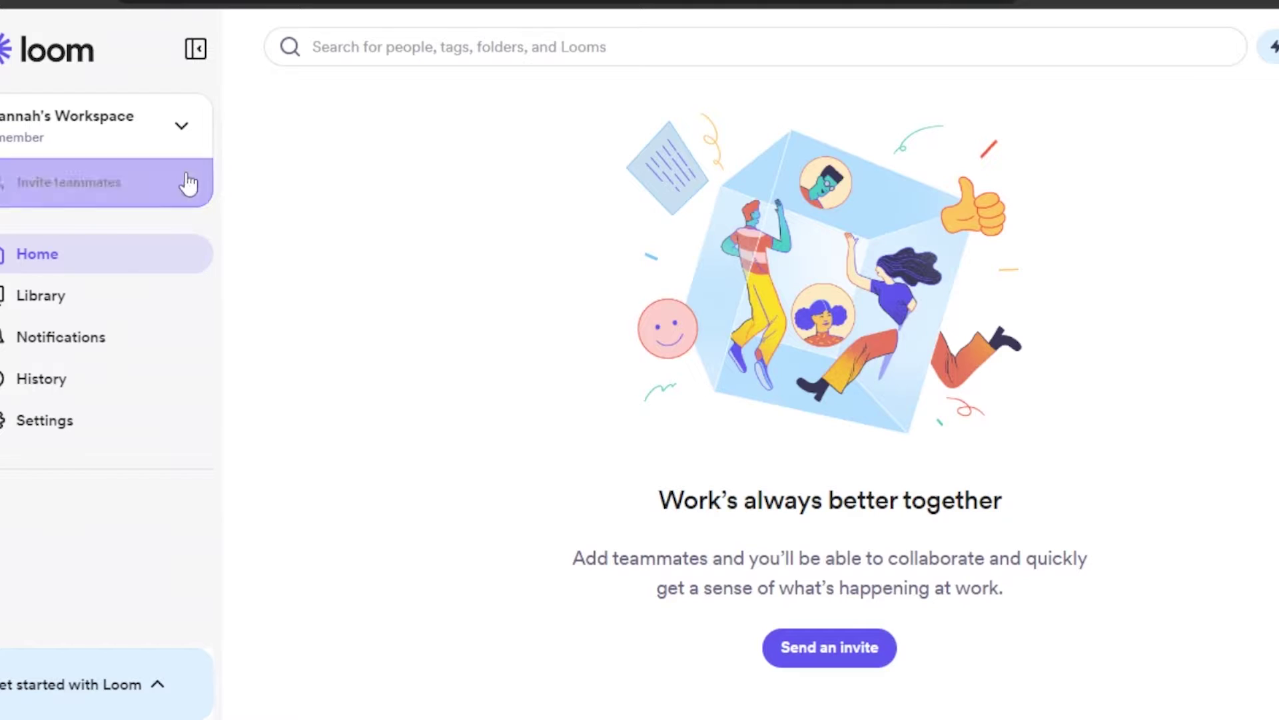
{"action": "left_click", "coordinate": [79, 180]}
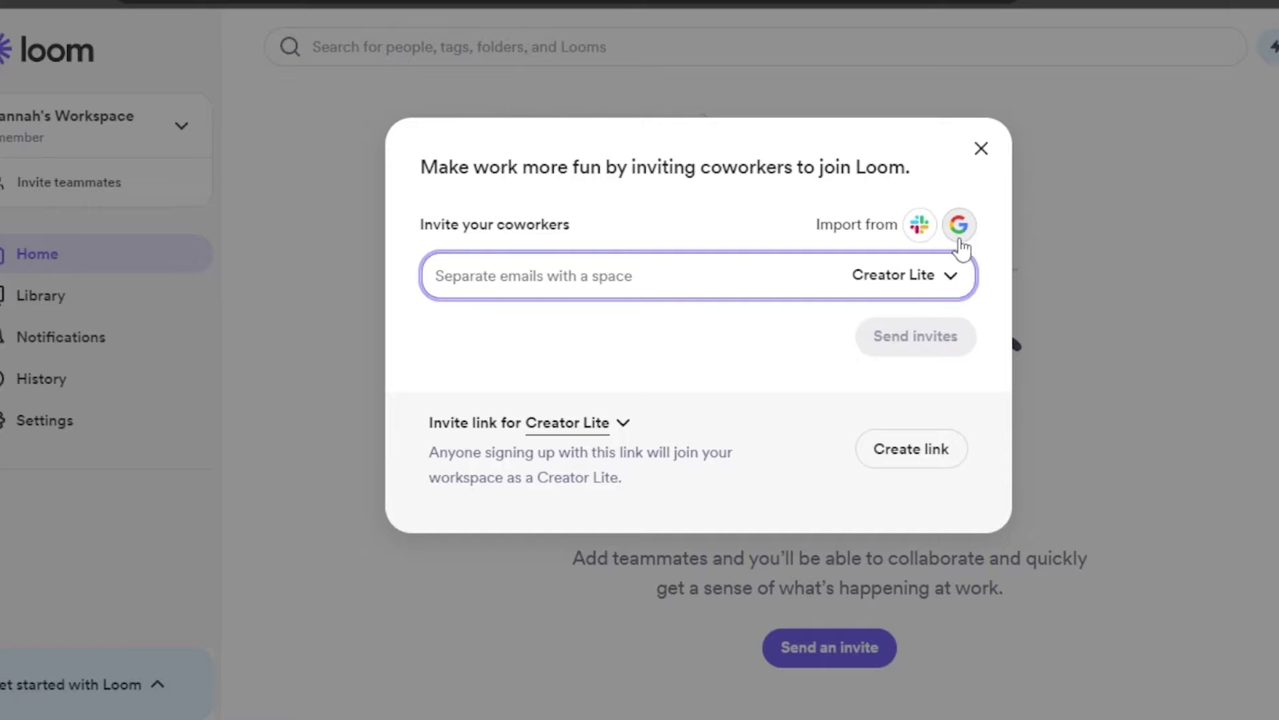
{"action": "left_click", "coordinate": [951, 279]}
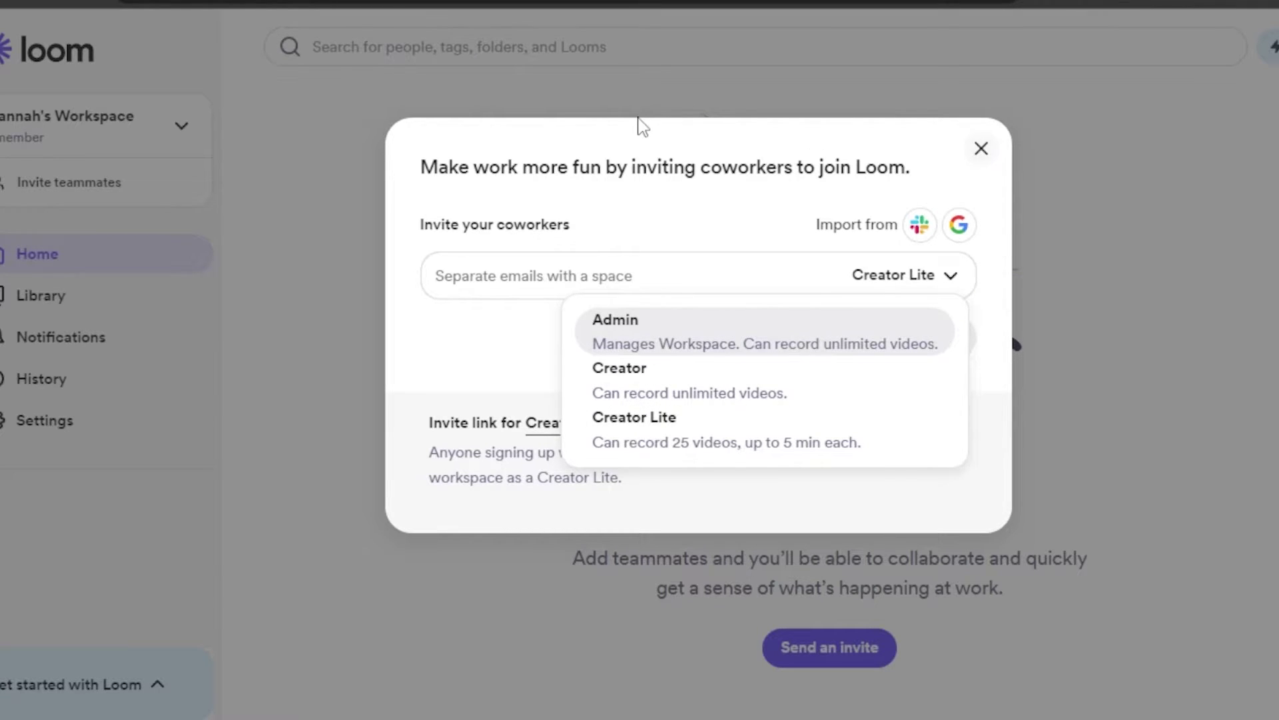
{"action": "left_click", "coordinate": [505, 280]}
{"action": "left_click", "coordinate": [983, 152]}
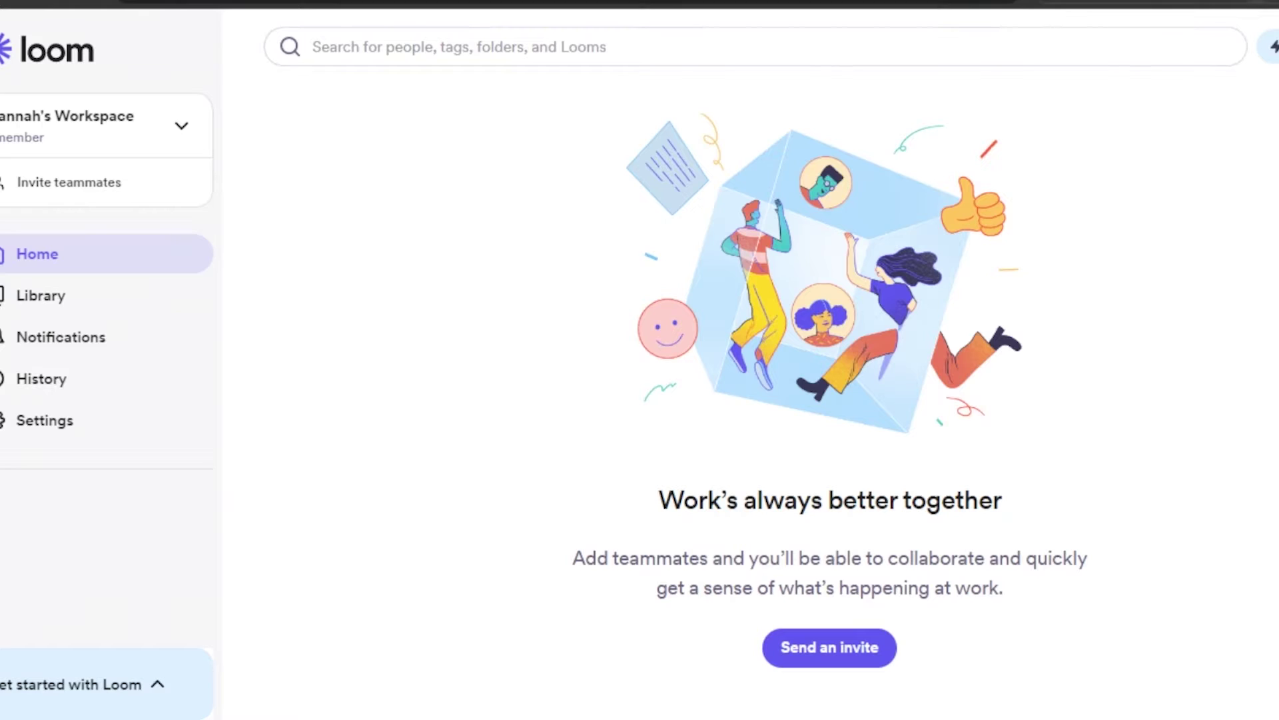
- Launch the Loom recorder extension and allow it camera and microphone access
{"action": "left_click", "coordinate": [1278, 0]}
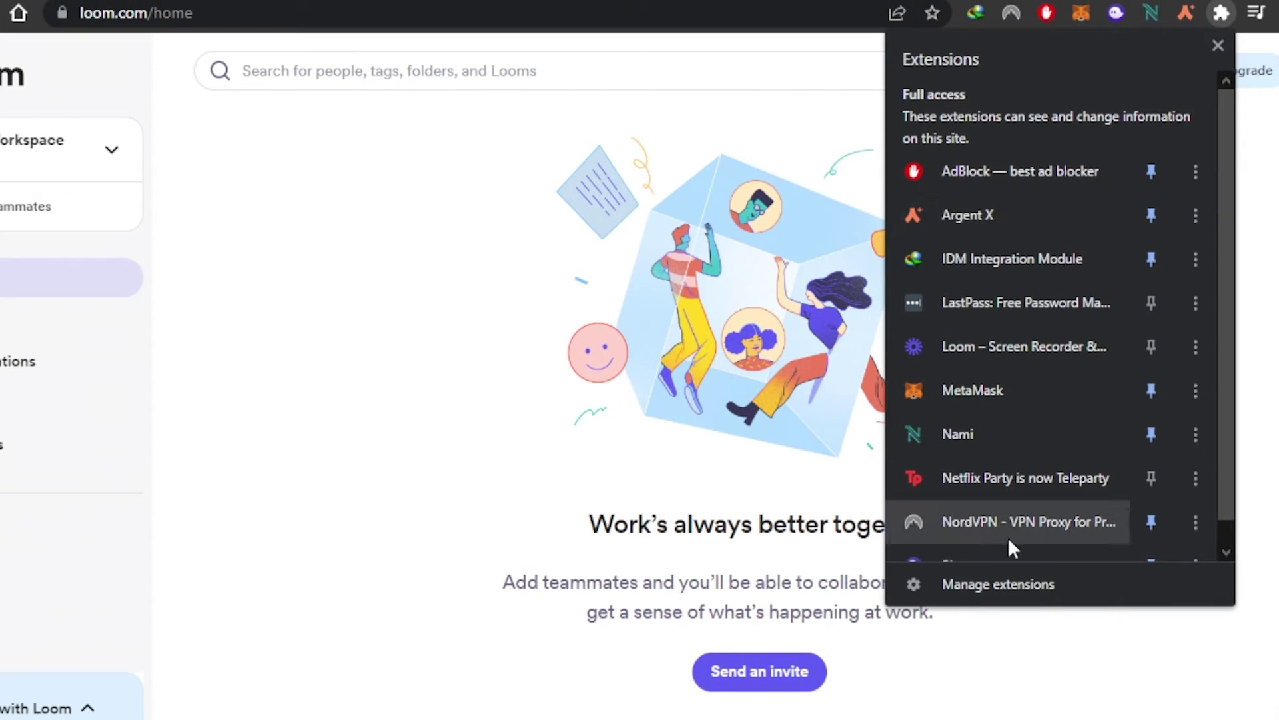
{"action": "left_click", "coordinate": [1072, 325]}
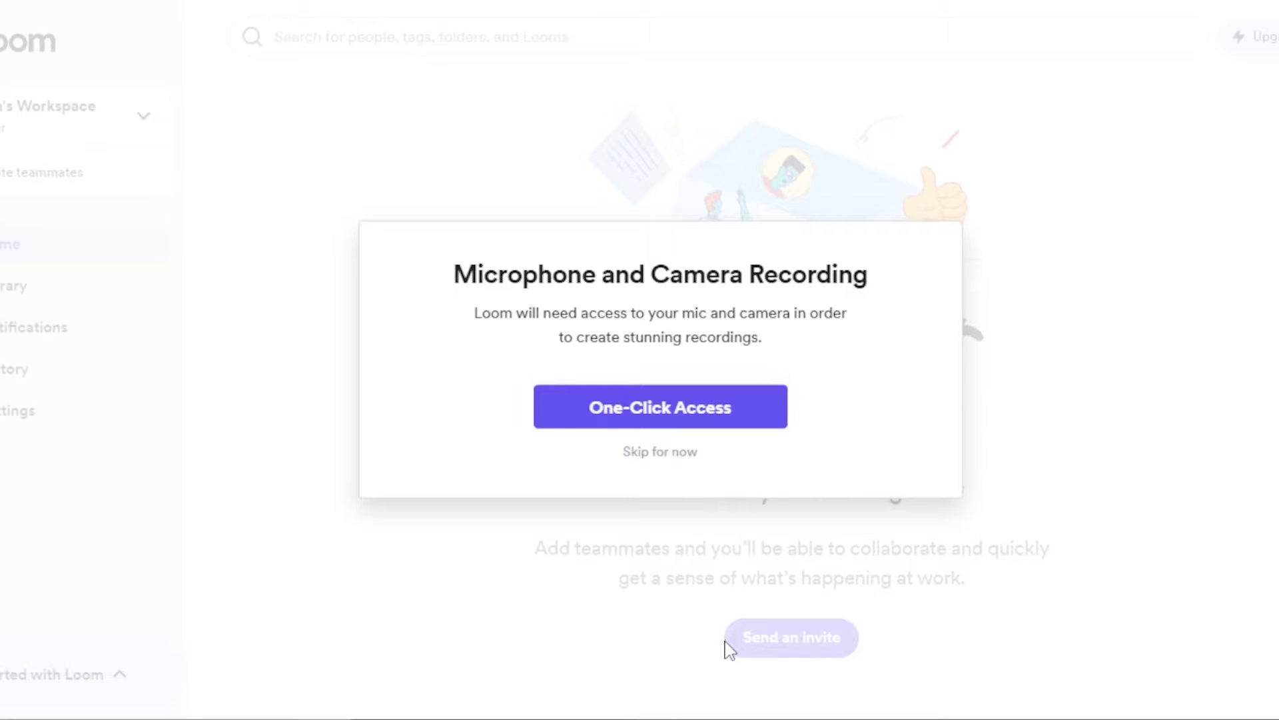
{"action": "left_click", "coordinate": [614, 419]}
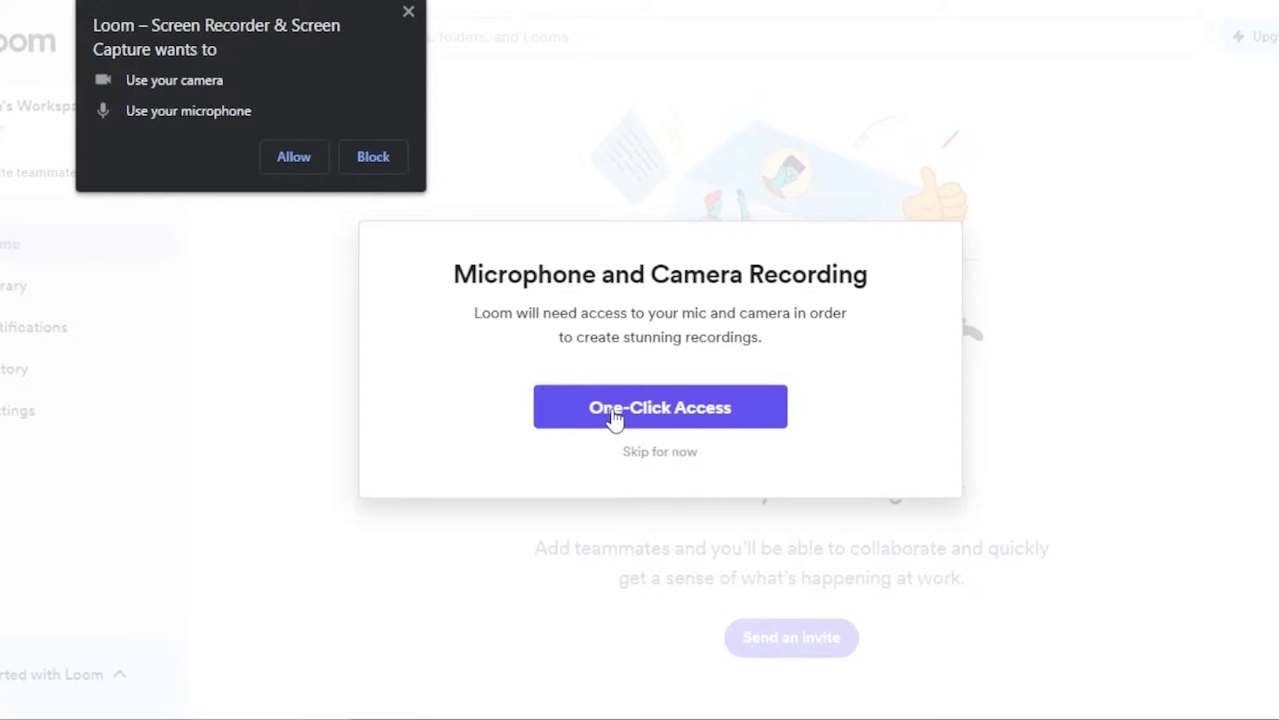
{"action": "left_click", "coordinate": [313, 157]}
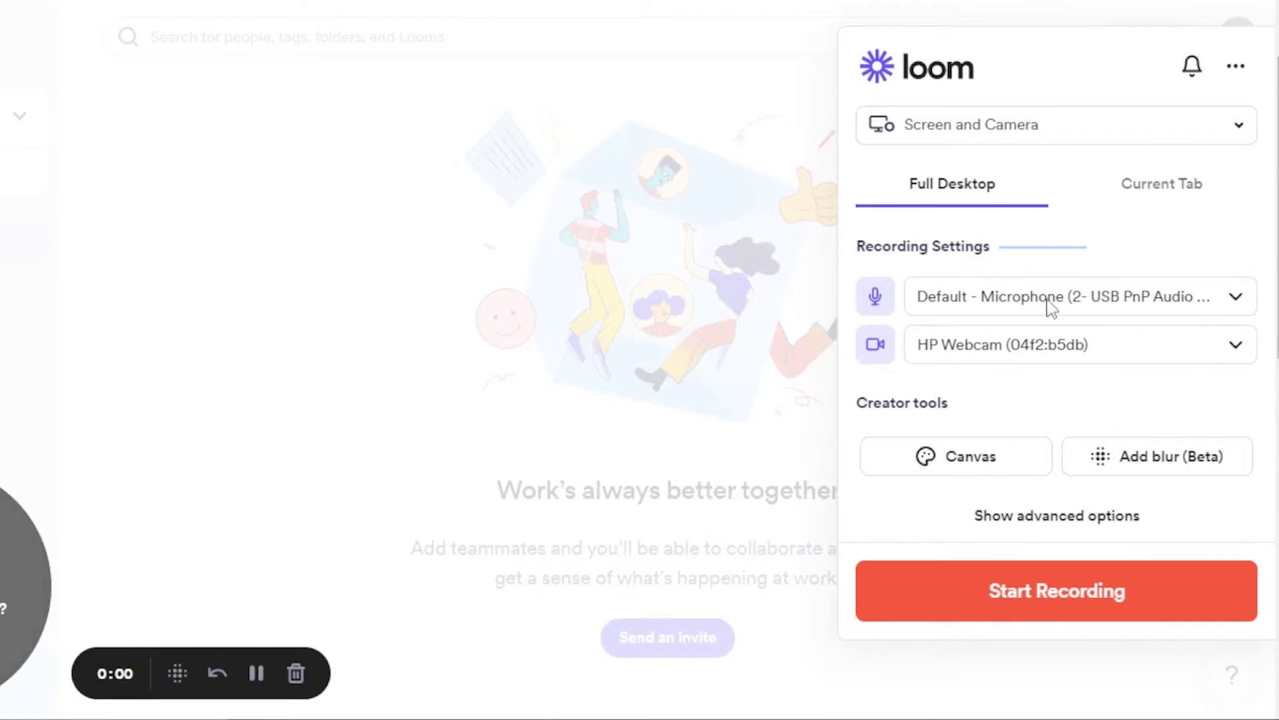
- Set the recorder to Screen Only mode capturing the Full Desktop, then close the panel
{"action": "left_click", "coordinate": [1128, 146]}
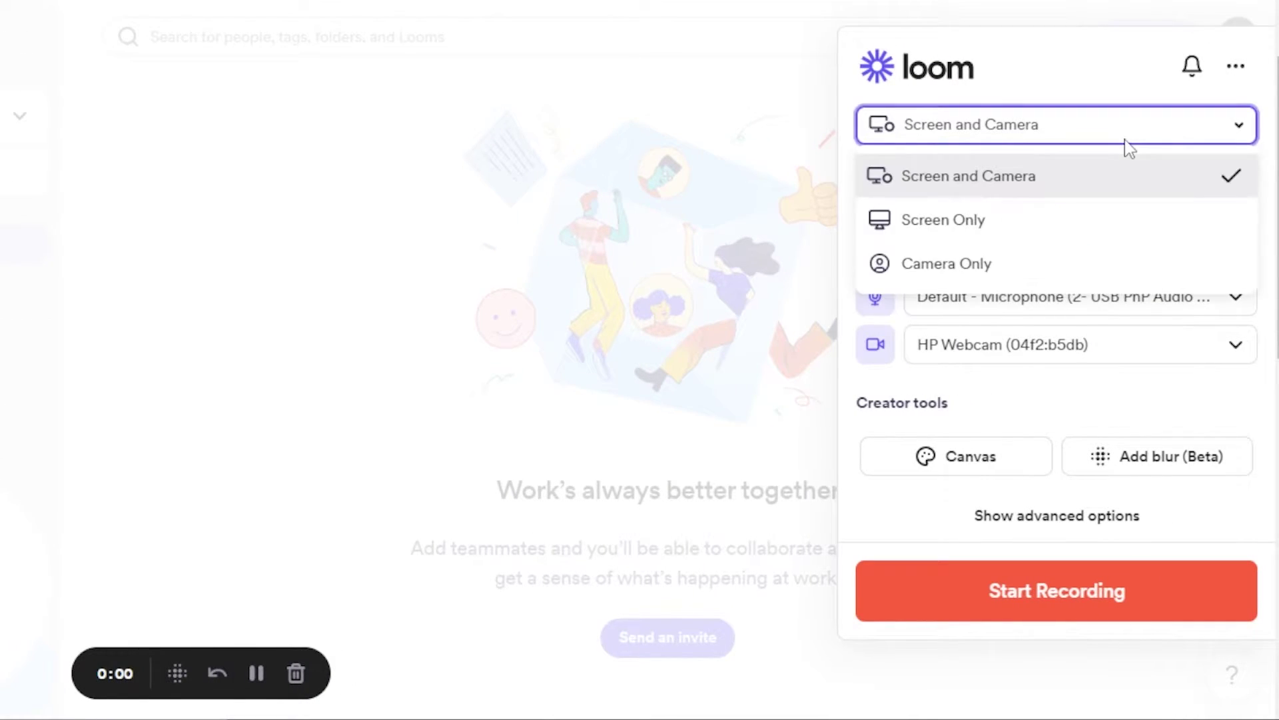
{"action": "left_click", "coordinate": [1007, 230]}
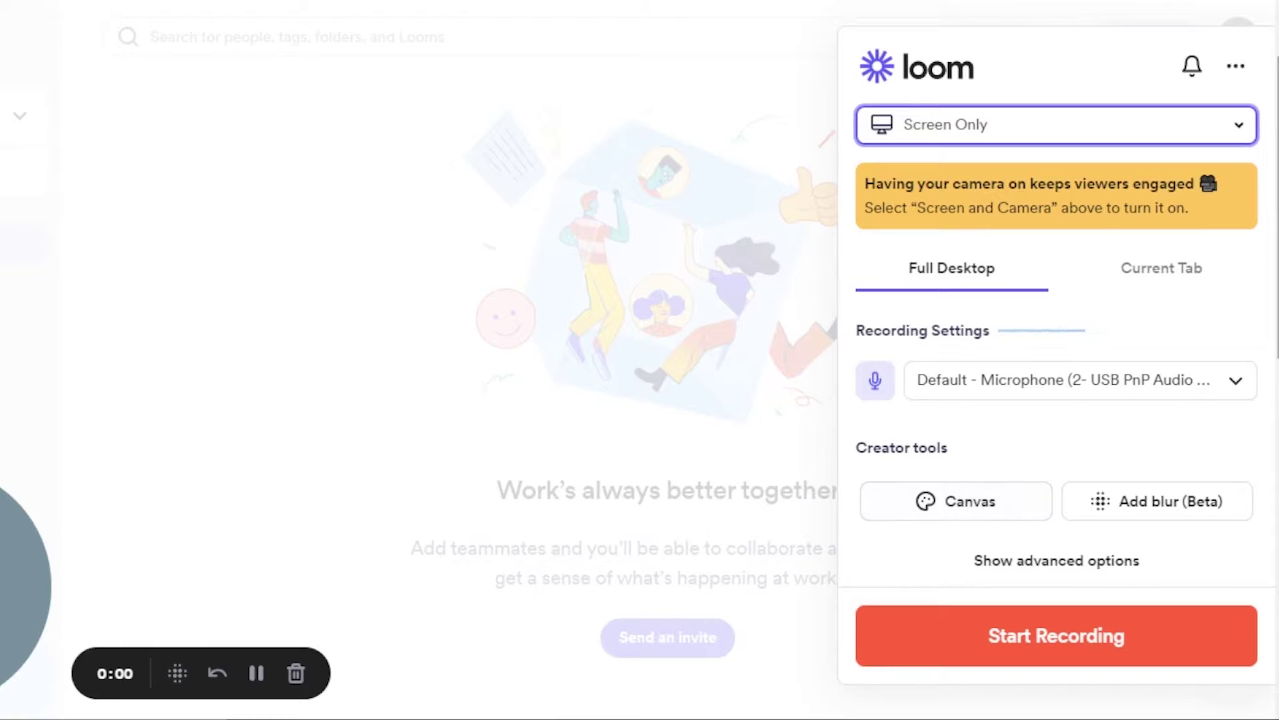
{"action": "scroll", "coordinate": [476, 393], "scroll_direction": "down", "scroll_amount": 4}
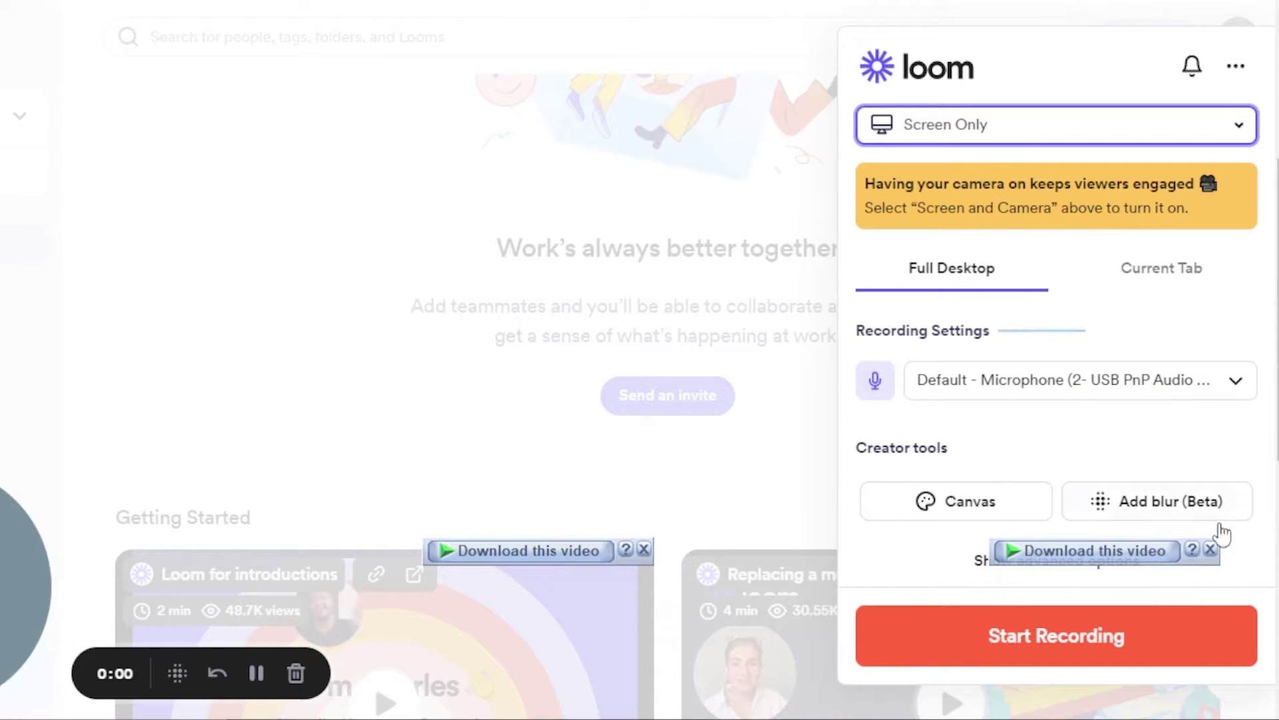
{"action": "left_click", "coordinate": [1212, 552]}
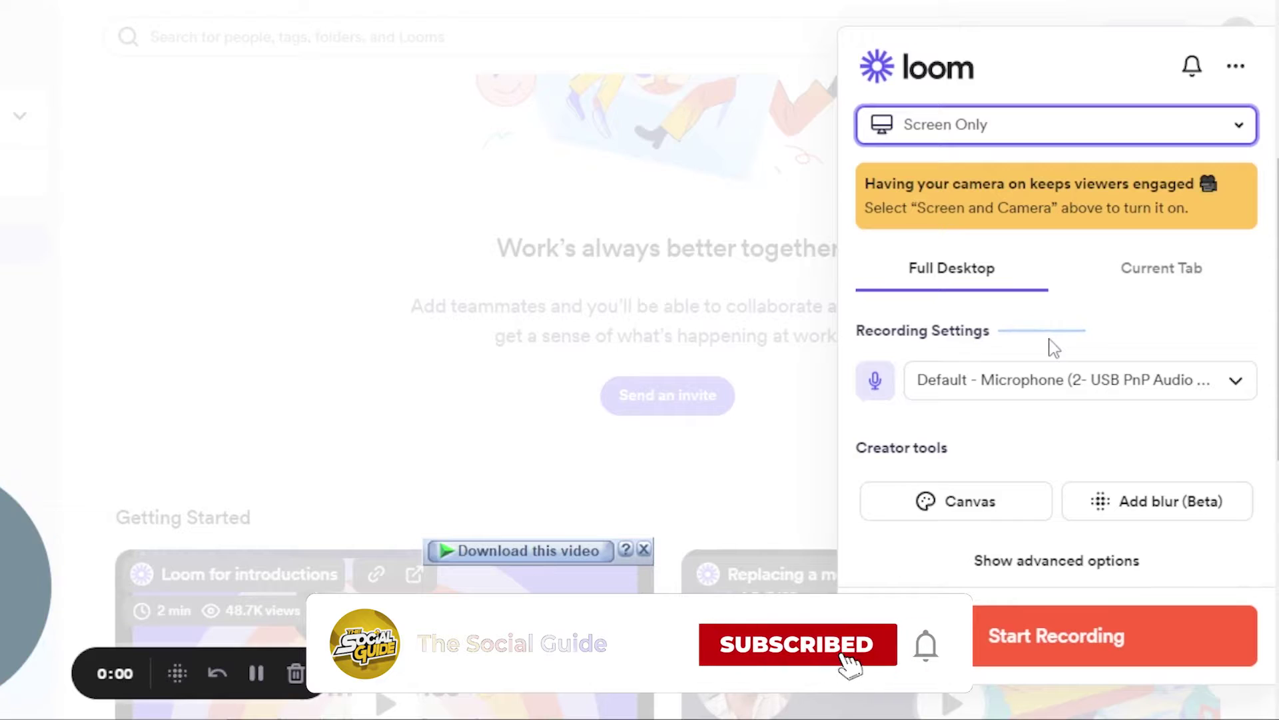
{"action": "left_click", "coordinate": [1158, 279]}
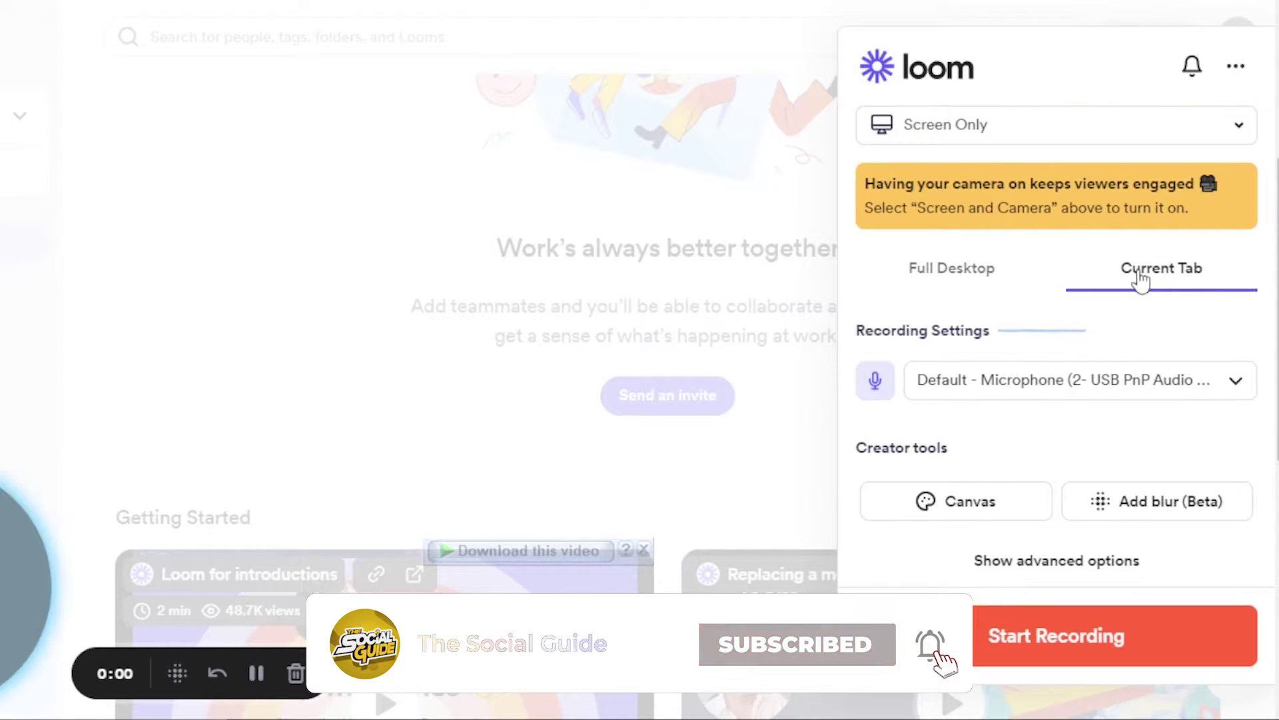
{"action": "left_click", "coordinate": [942, 272]}
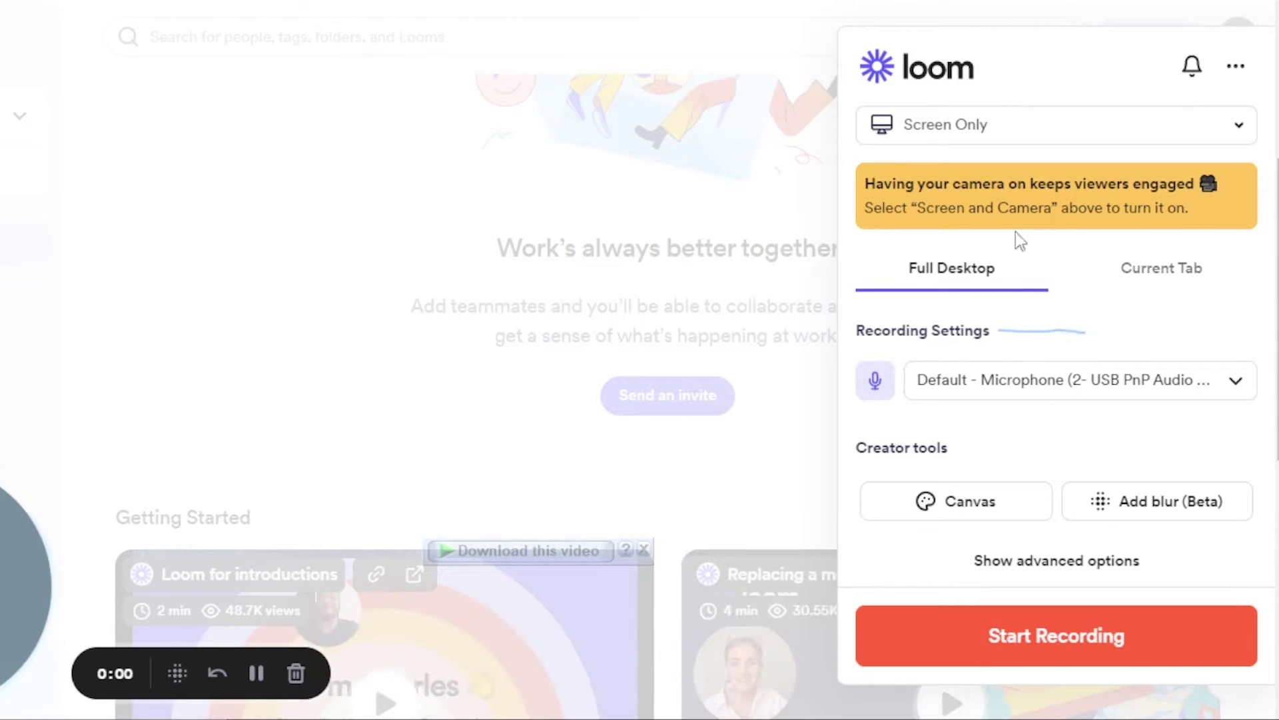
{"action": "left_click", "coordinate": [972, 513]}
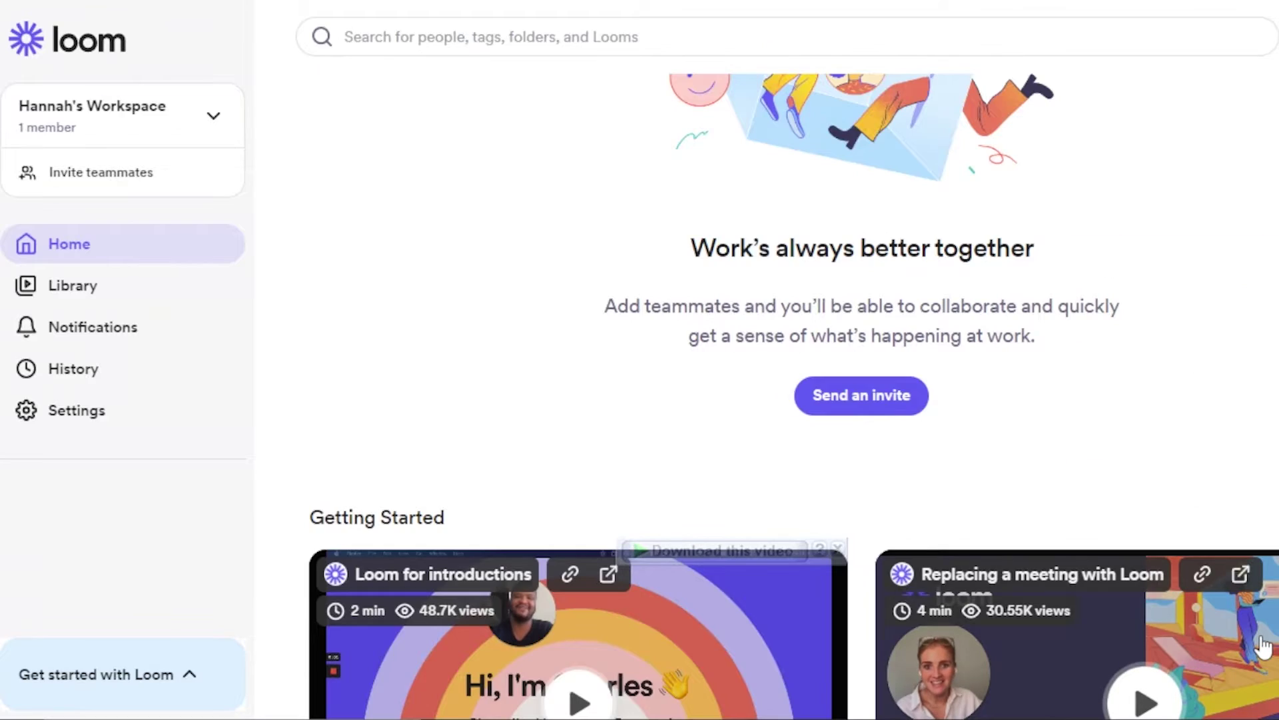
- Start recording with Alt+Shift+L and share the Home | Loom Chrome window
{"action": "key", "text": "alt+shift+l"}
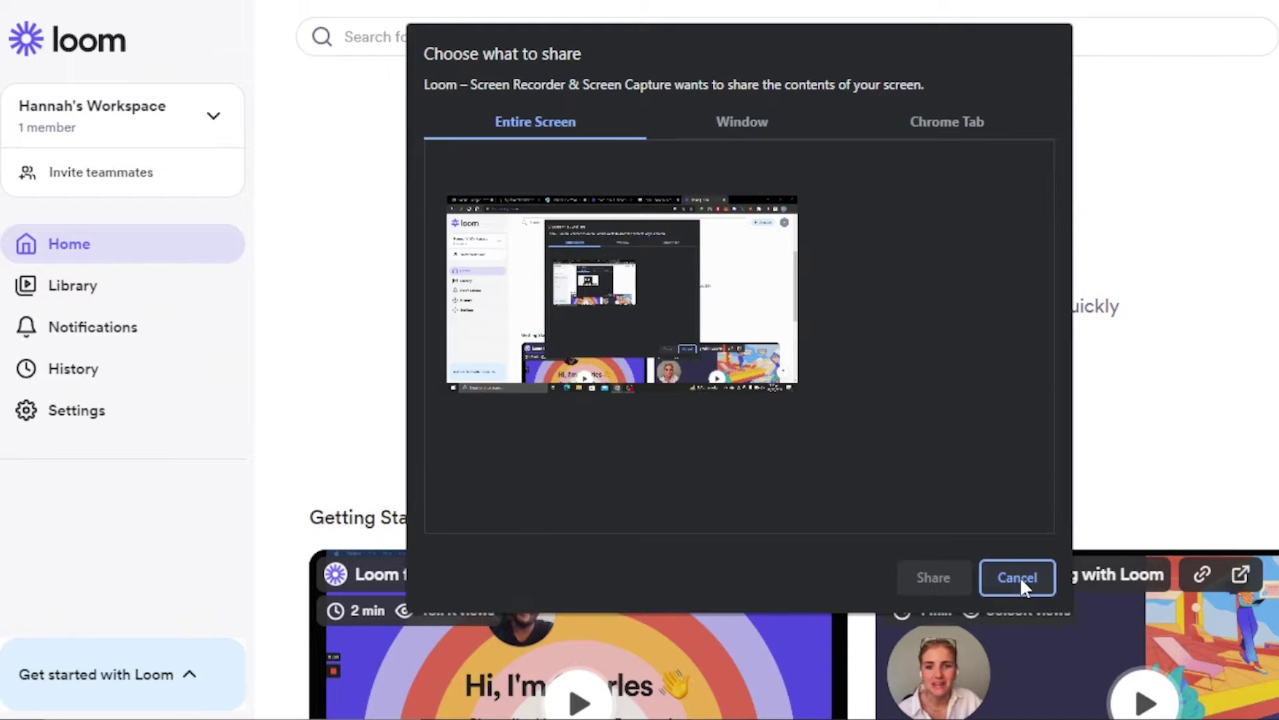
{"action": "left_click", "coordinate": [741, 124]}
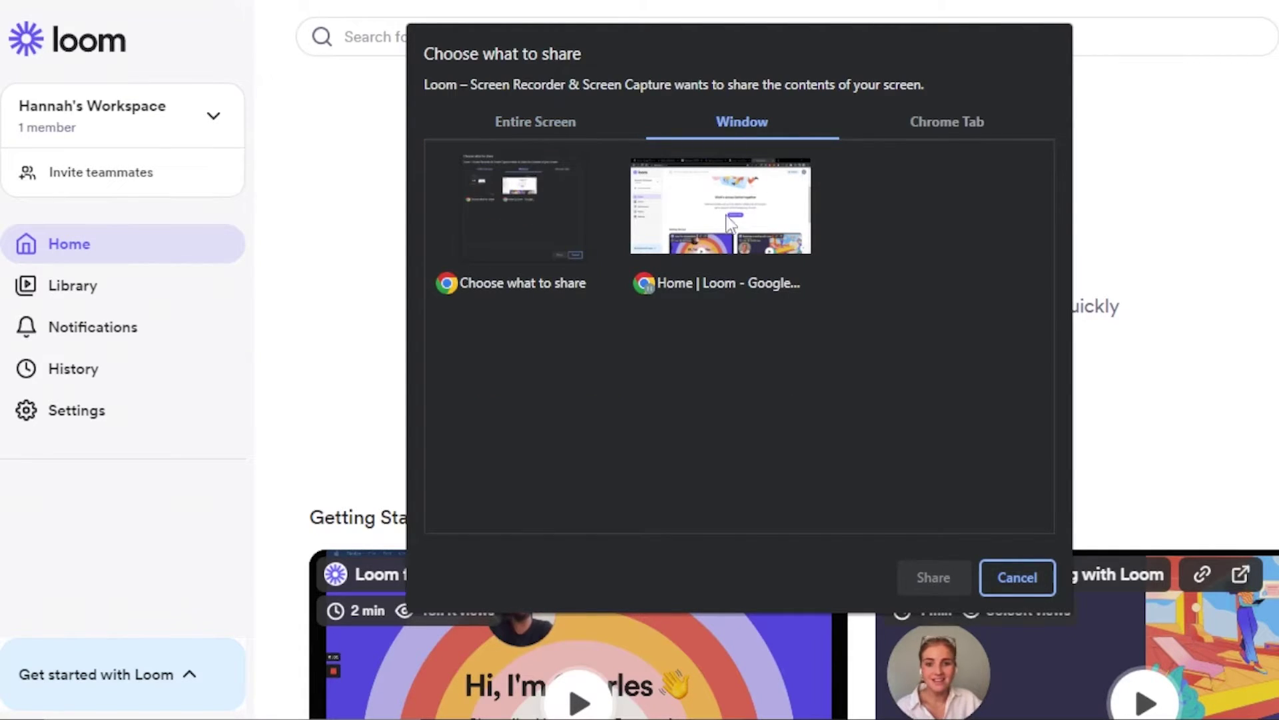
{"action": "left_click", "coordinate": [953, 120]}
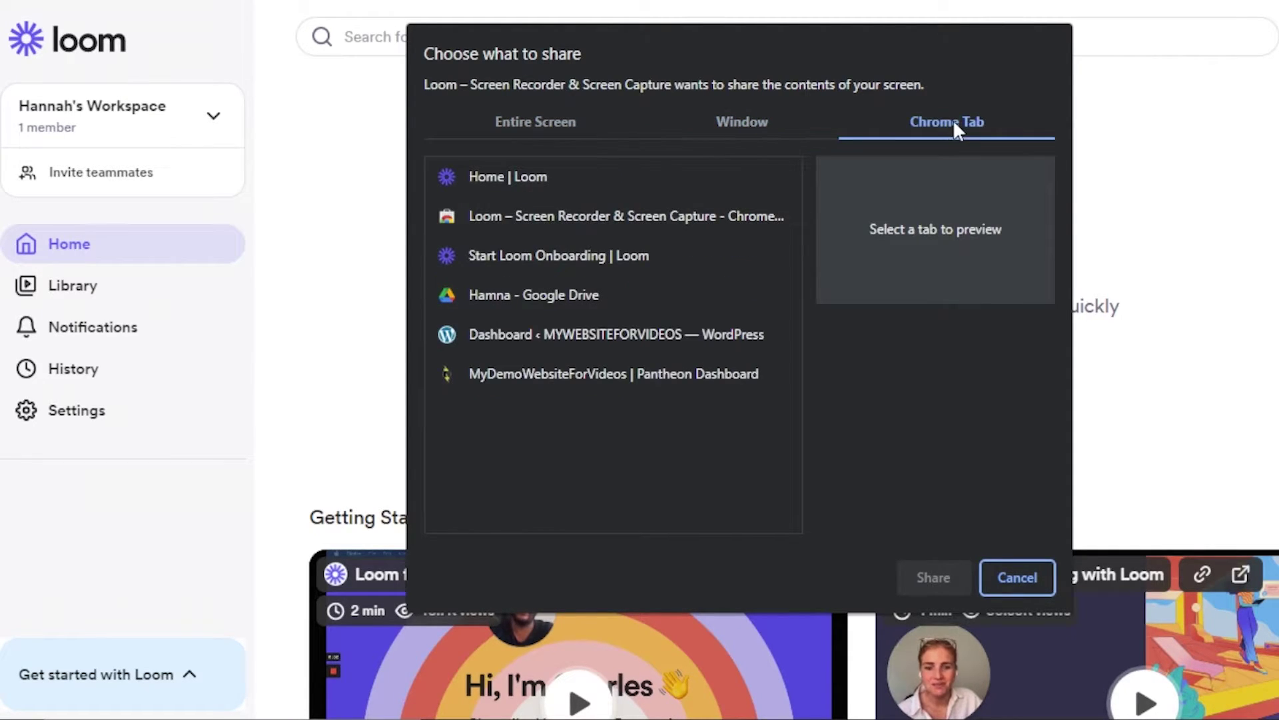
{"action": "left_click", "coordinate": [726, 125]}
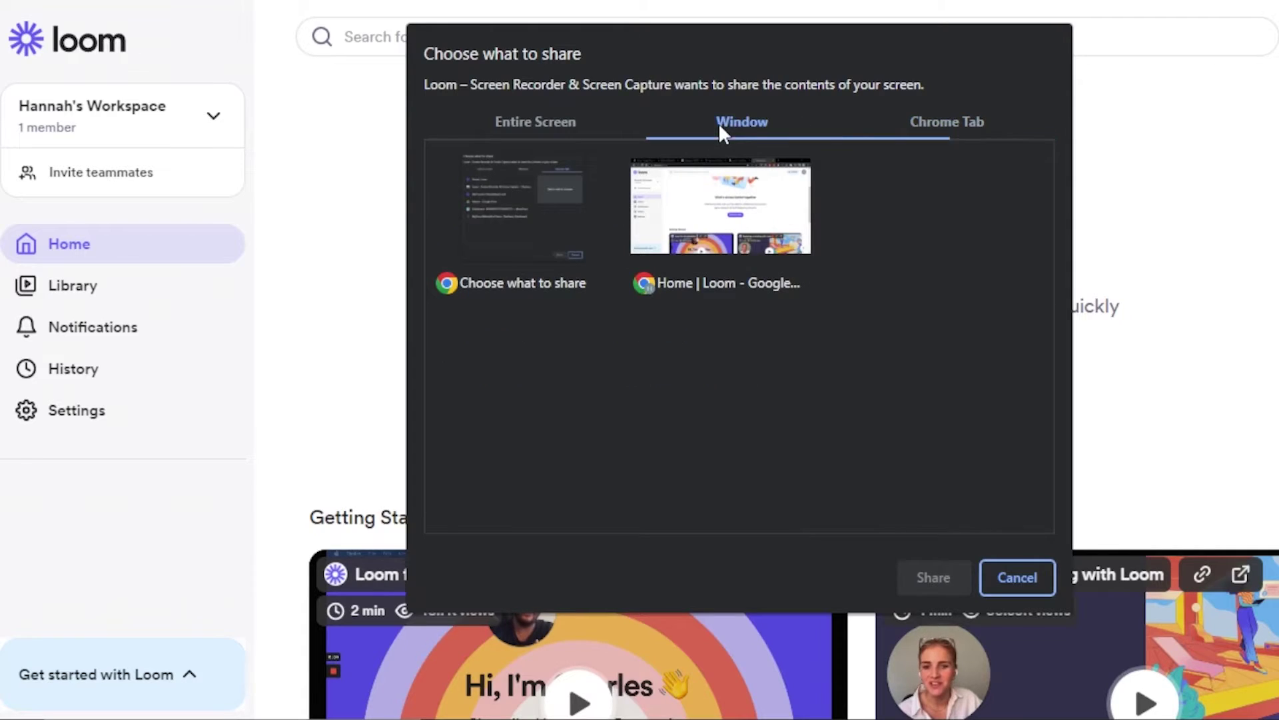
{"action": "left_click", "coordinate": [709, 241]}
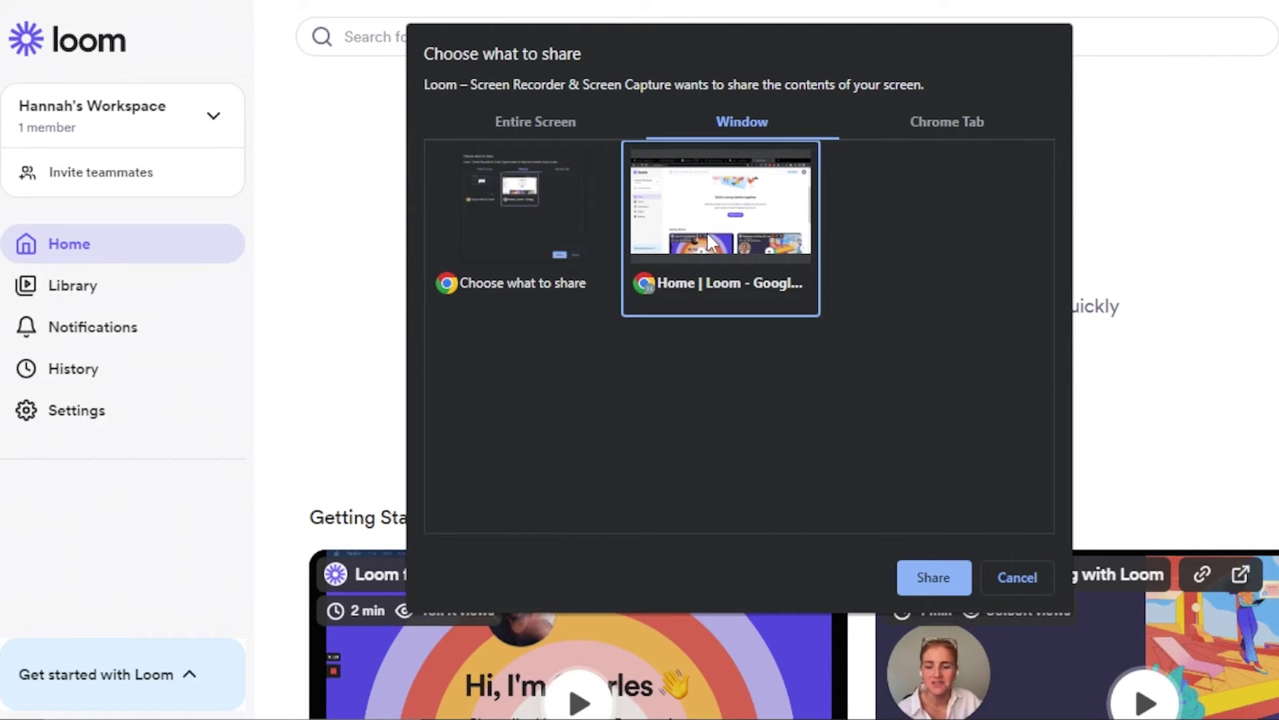
{"action": "left_click", "coordinate": [932, 577]}
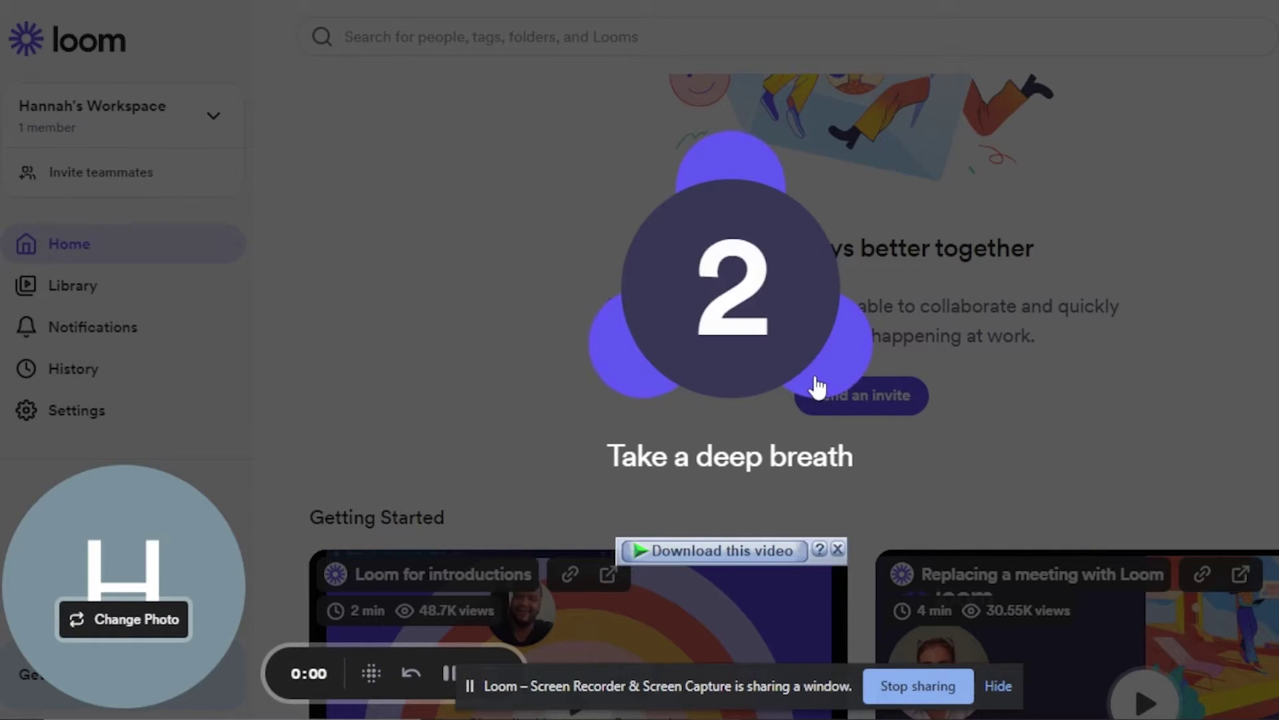
- Let the recording run past the countdown to about 0:46, scrolling the Home page to the top
{"action": "left_click", "coordinate": [829, 548]}
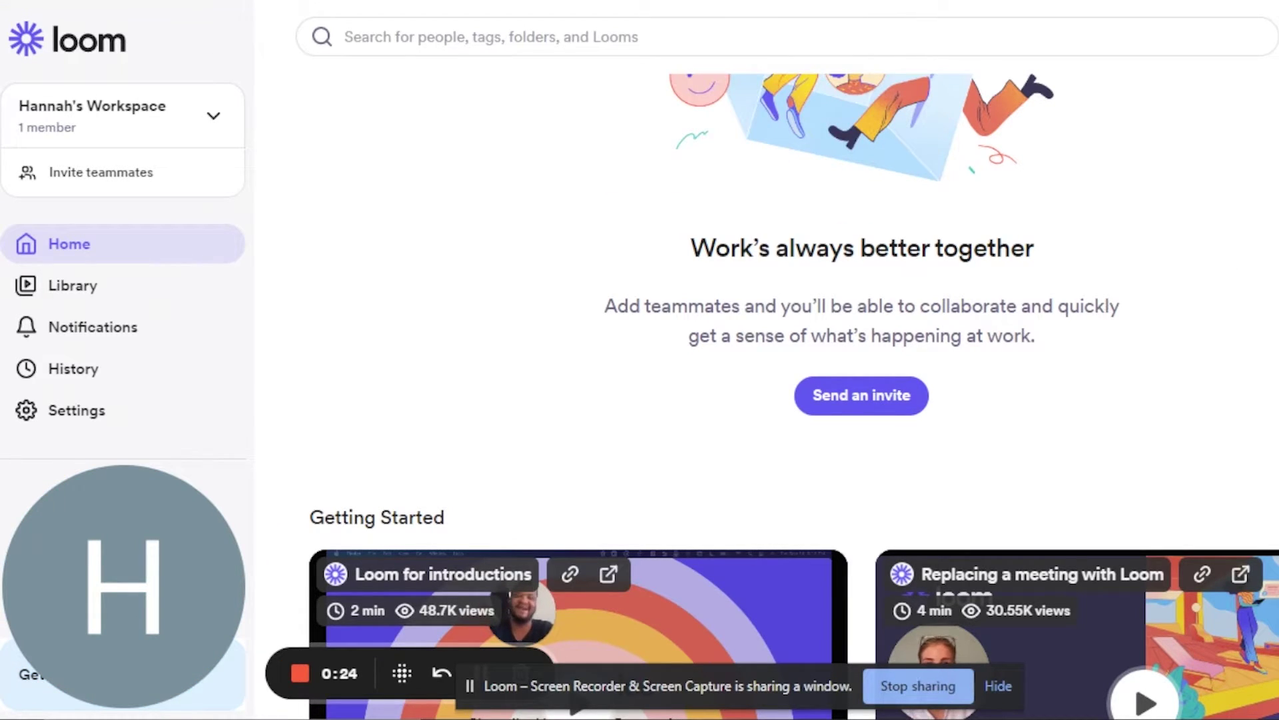
{"action": "scroll", "coordinate": [773, 360], "scroll_direction": "up", "scroll_amount": 5}
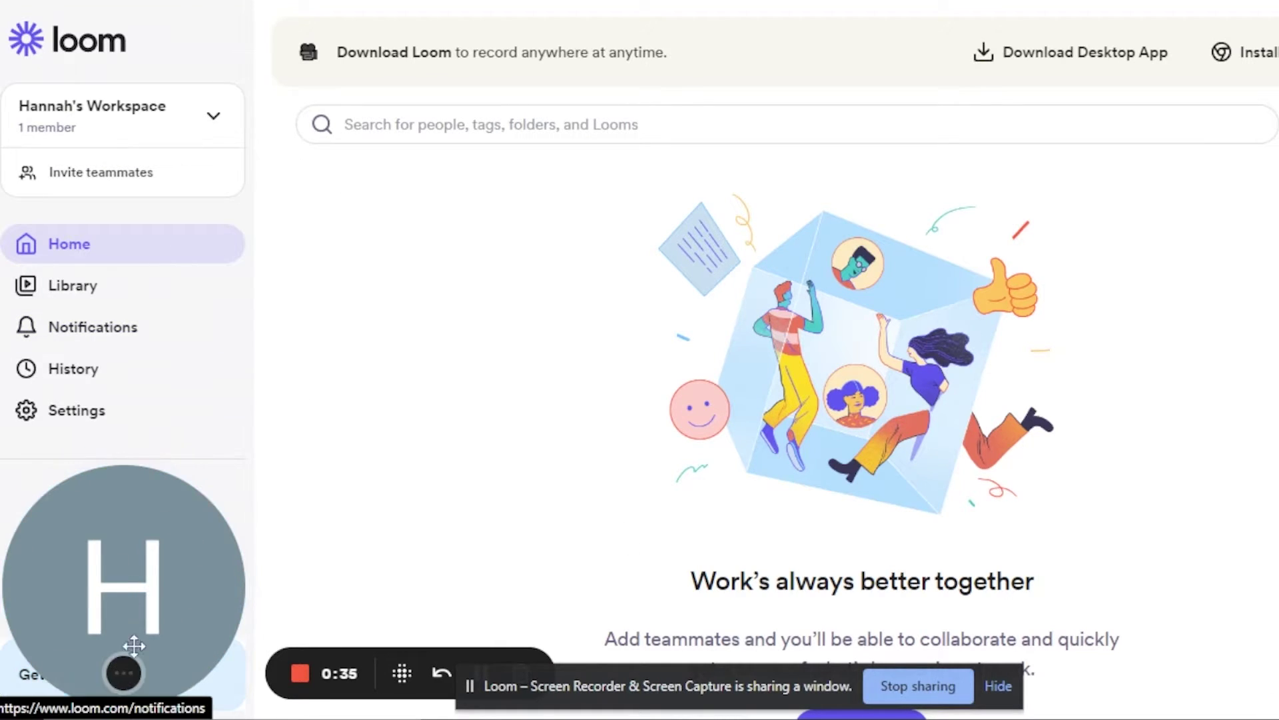
{"action": "mouse_move", "coordinate": [160, 633]}
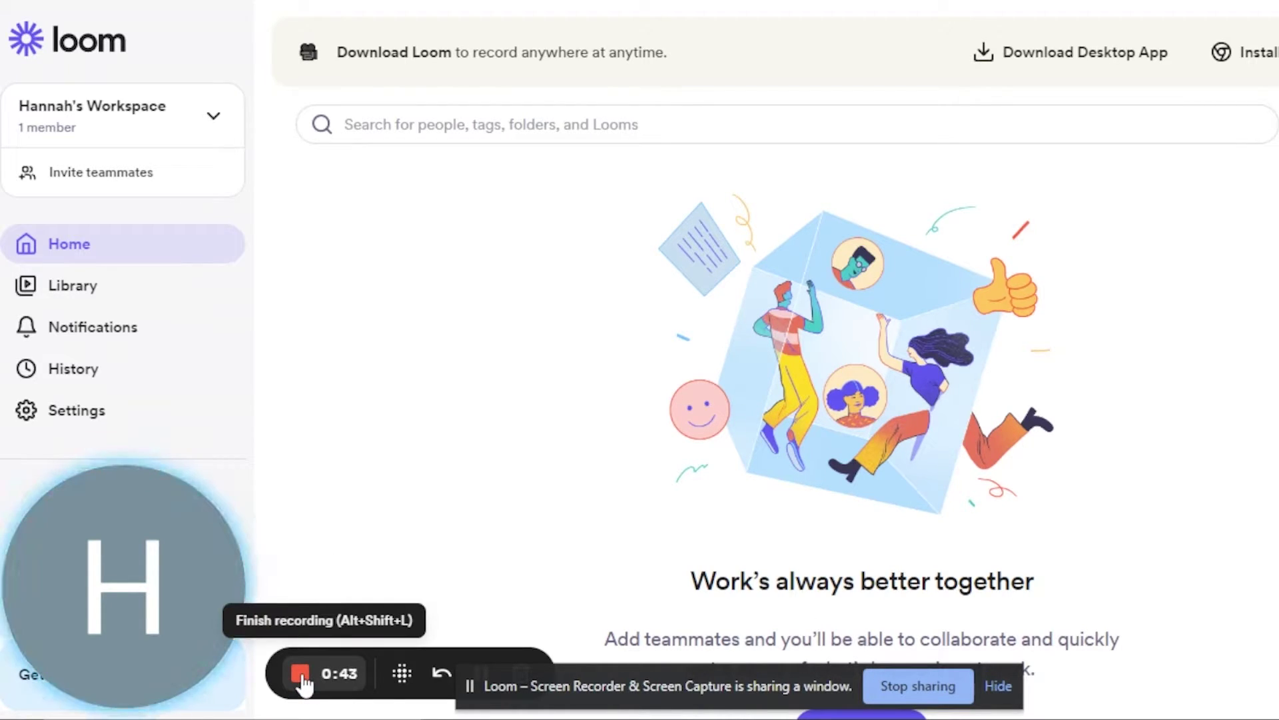
- Blur the profile avatar and the hero illustration, then resume recording
{"action": "left_click", "coordinate": [404, 674]}
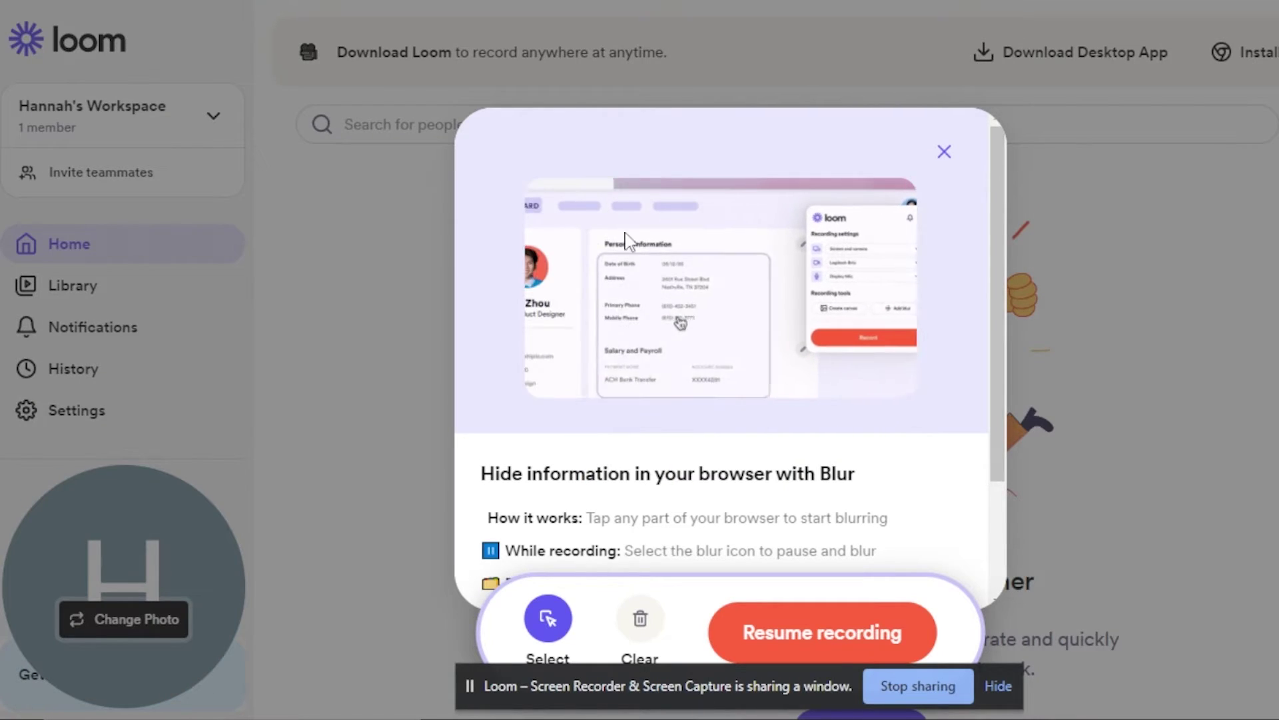
{"action": "left_click", "coordinate": [944, 151]}
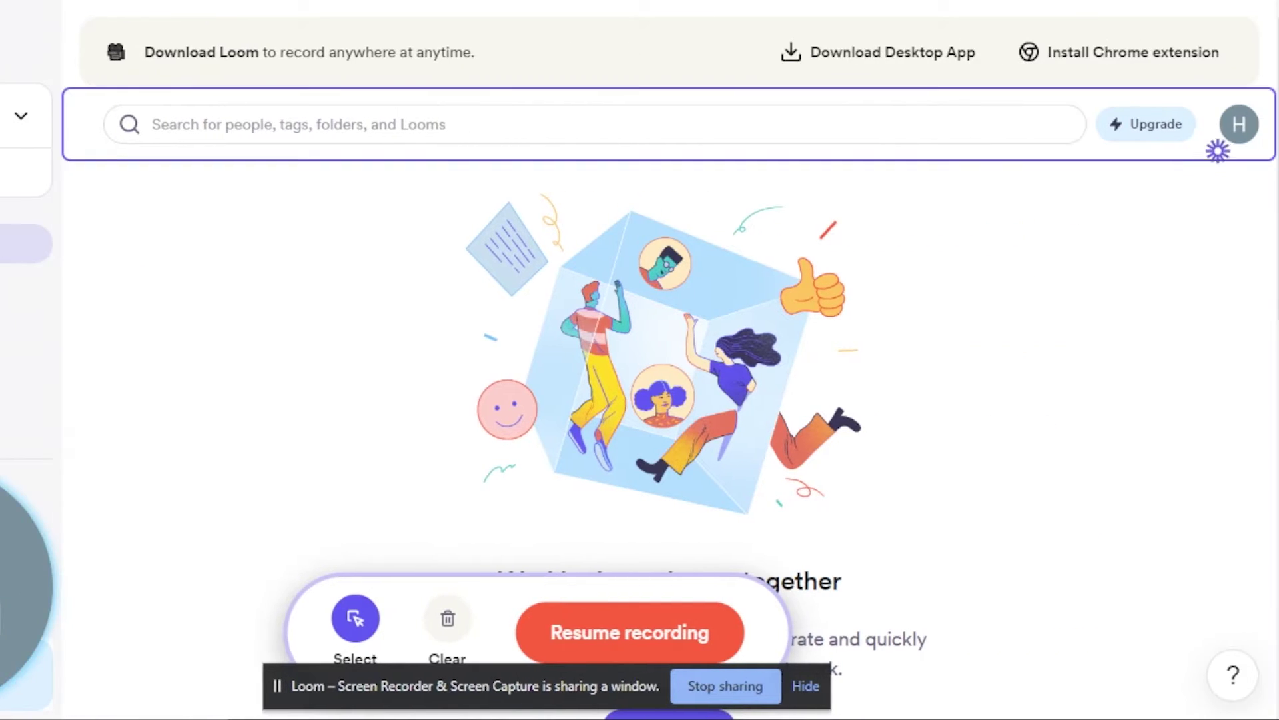
{"action": "left_click", "coordinate": [1238, 133]}
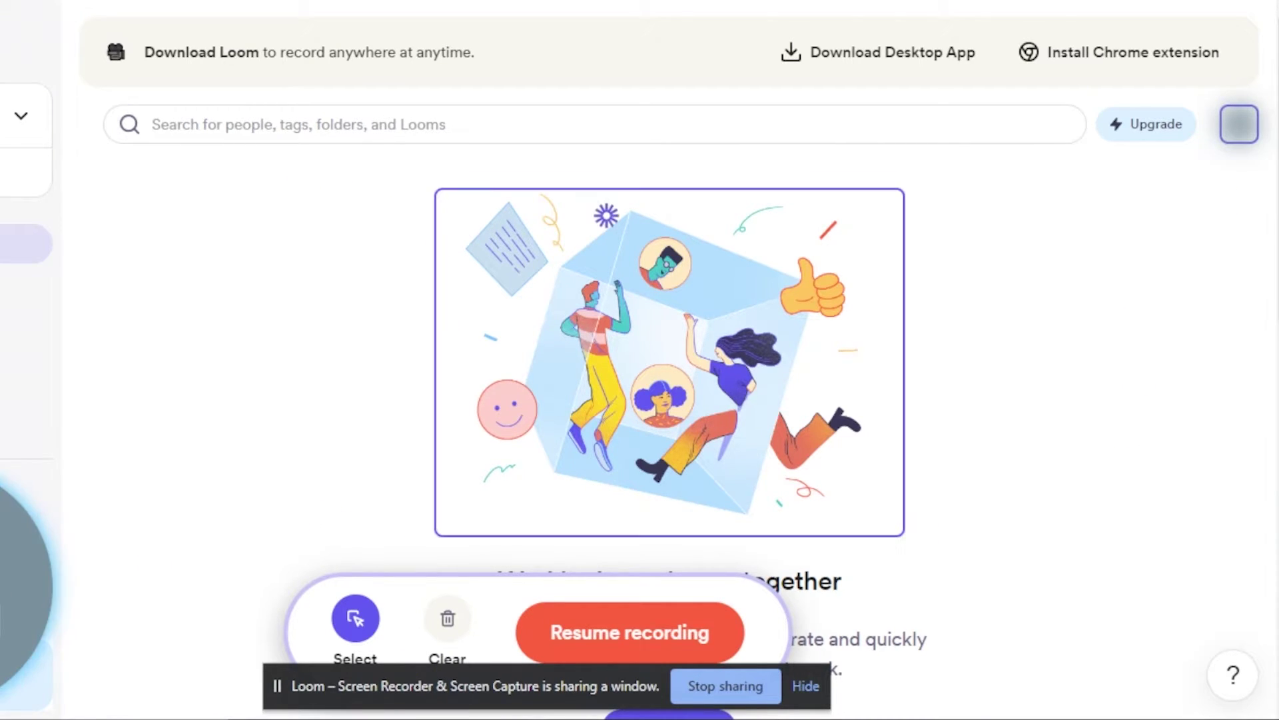
{"action": "left_click", "coordinate": [637, 308]}
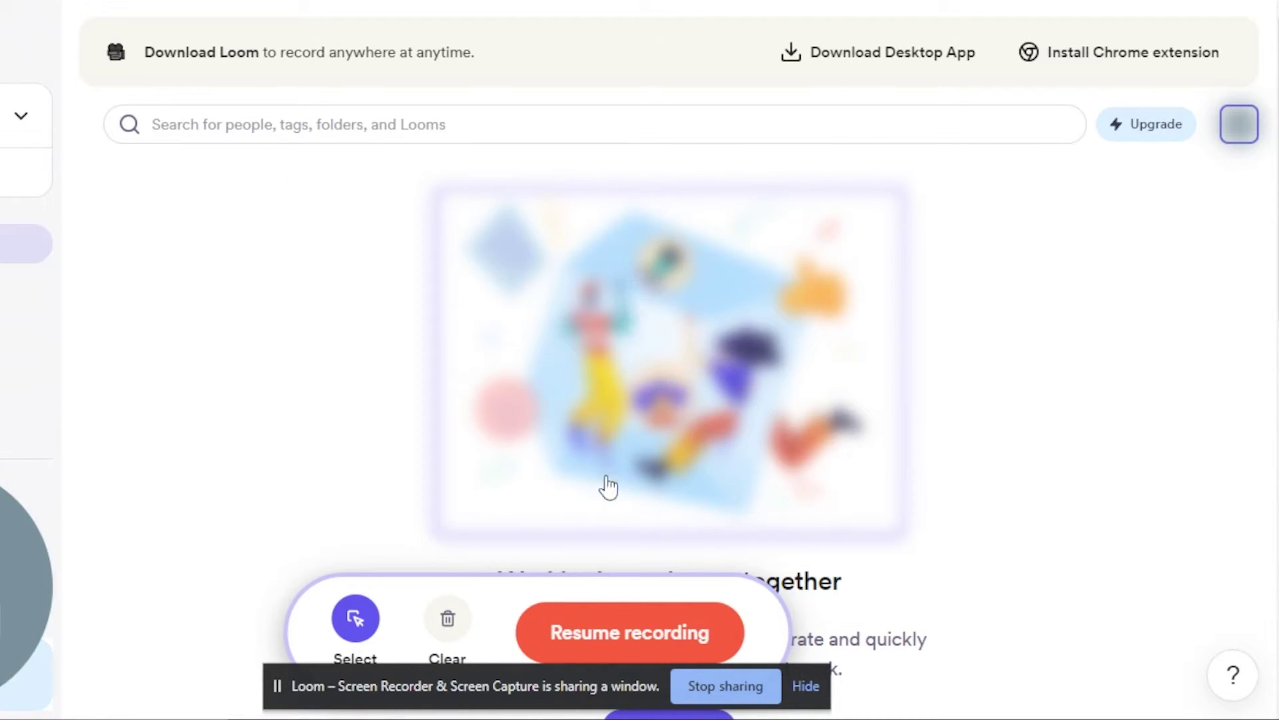
{"action": "left_click", "coordinate": [606, 633]}
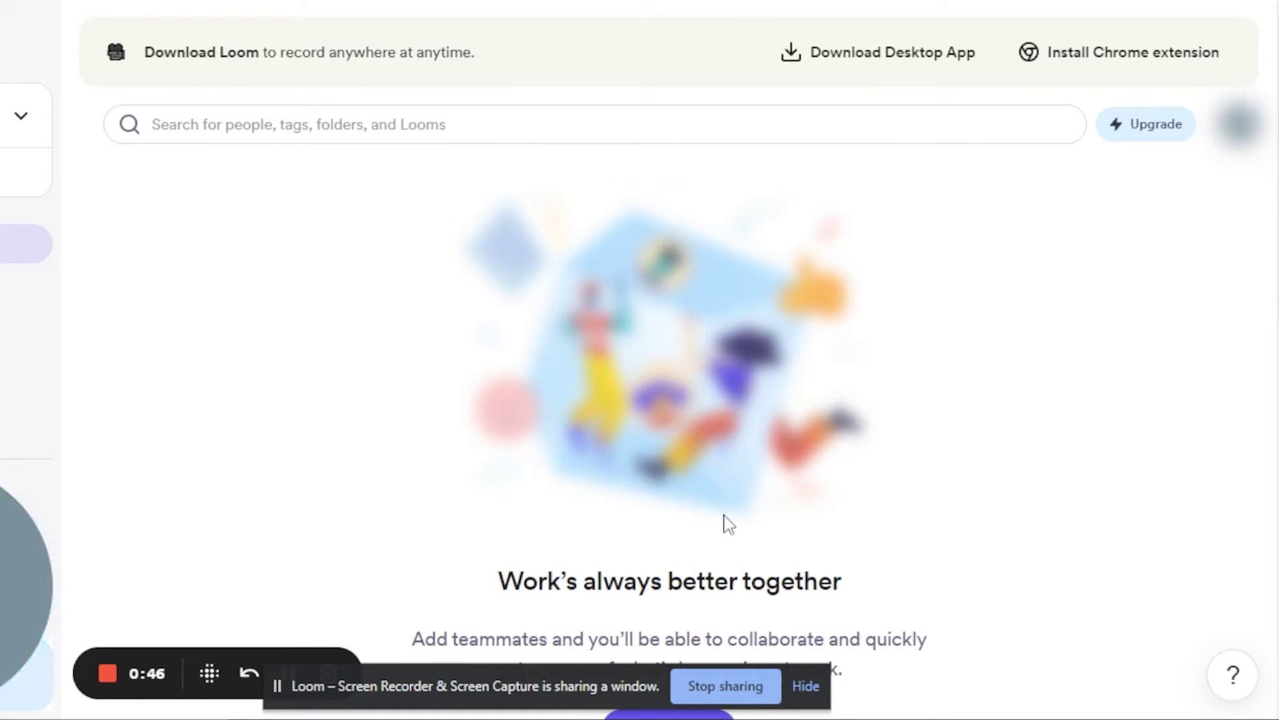
{"action": "scroll", "coordinate": [670, 400], "scroll_direction": "down", "scroll_amount": 6}
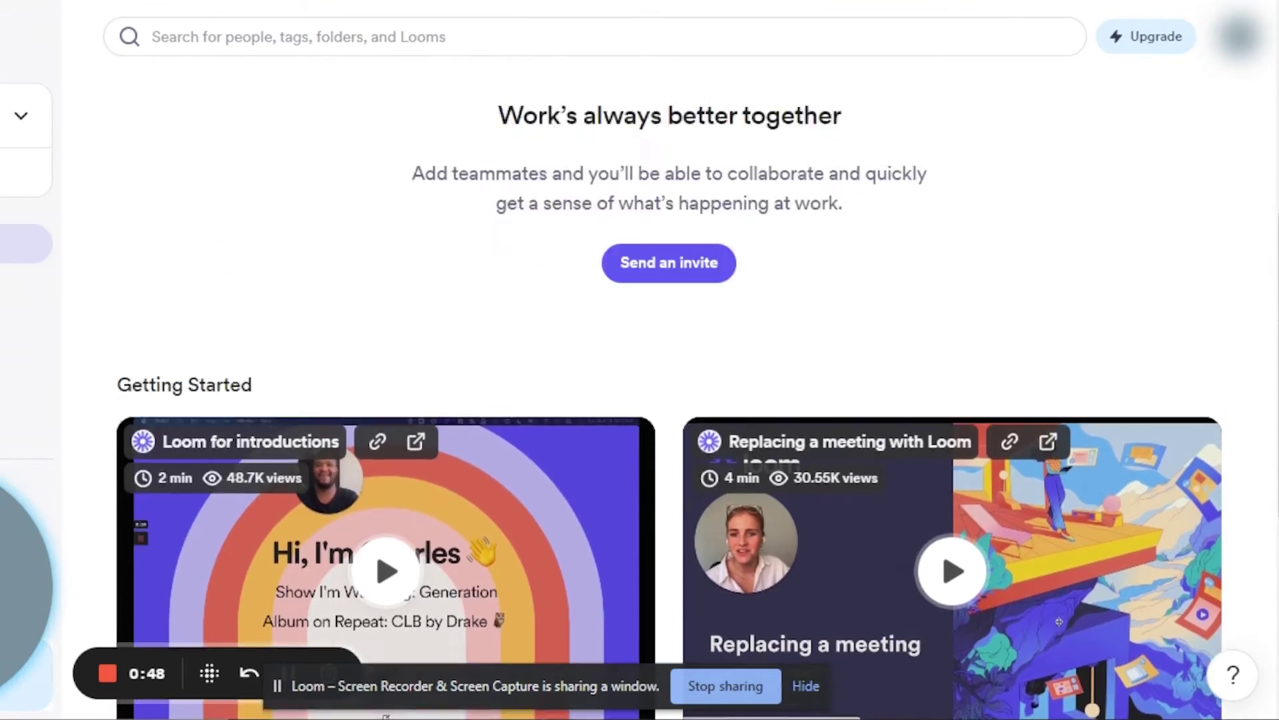
{"action": "scroll", "coordinate": [669, 400], "scroll_direction": "up", "scroll_amount": 6}
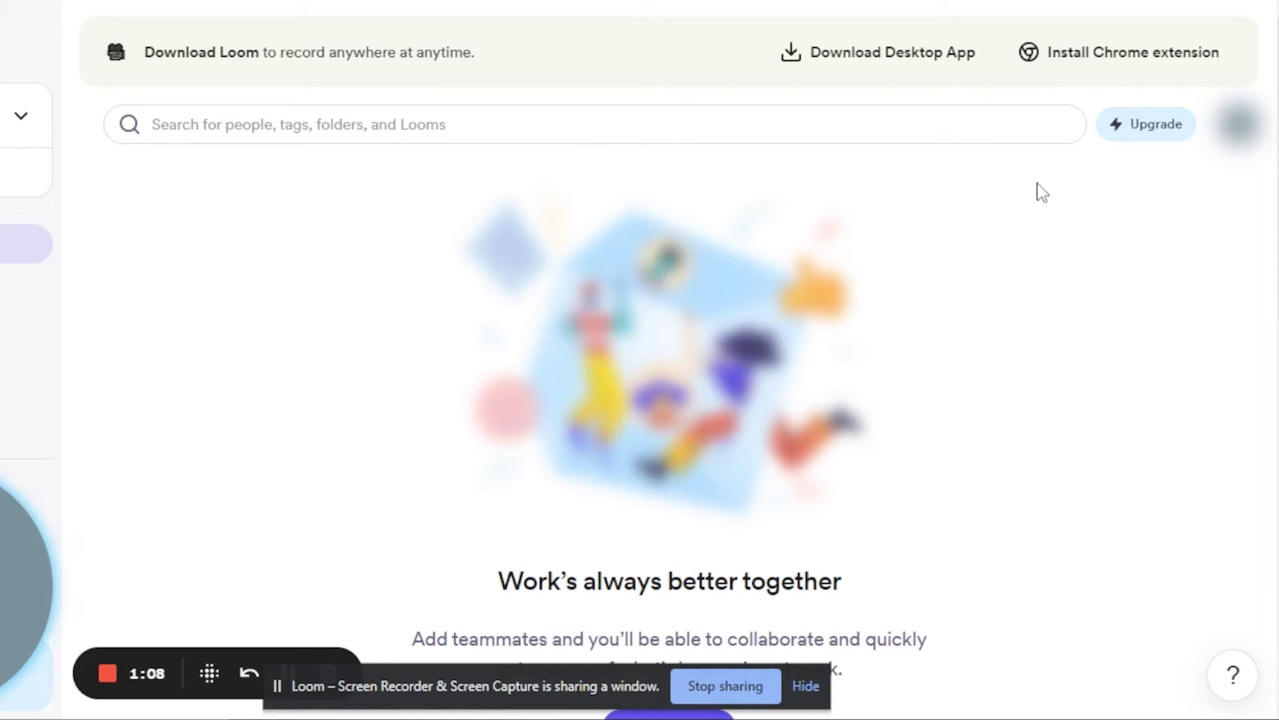
- Stop the recording and give the saved video the description 'Loom Tutorial'
{"action": "left_click", "coordinate": [110, 676]}
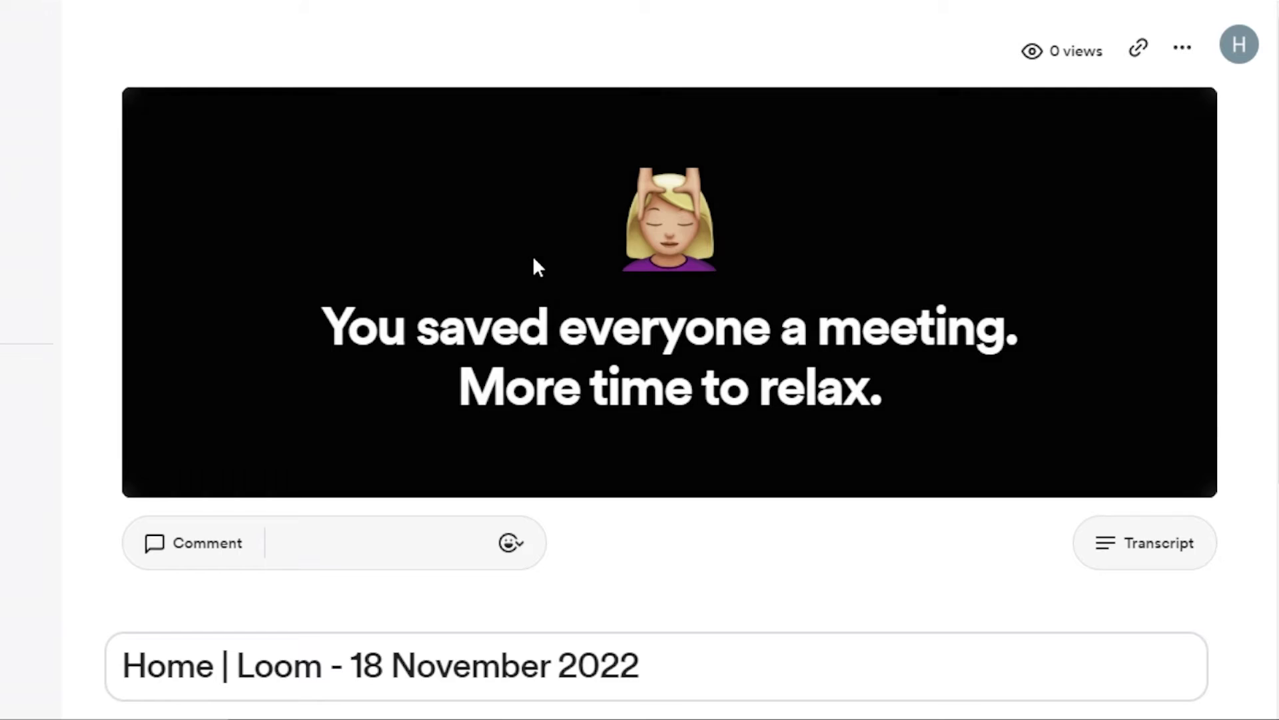
{"action": "scroll", "coordinate": [628, 541], "scroll_direction": "down", "scroll_amount": 5}
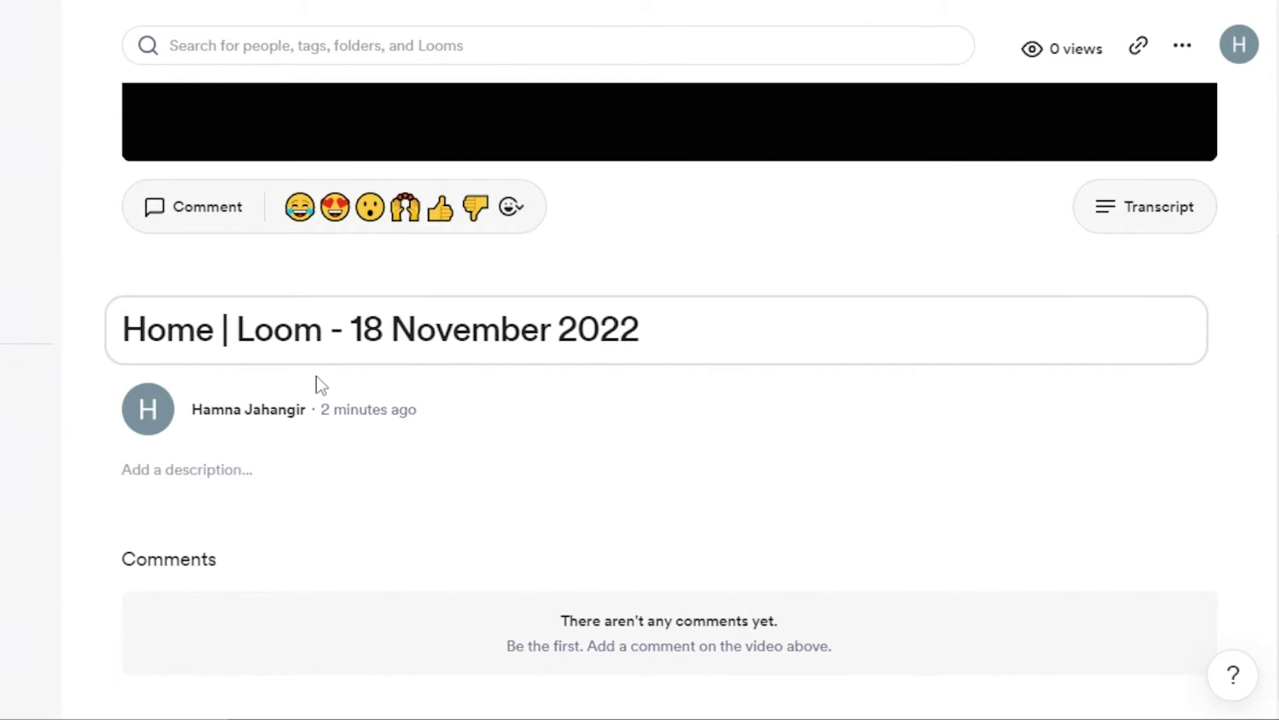
{"action": "left_click", "coordinate": [153, 566]}
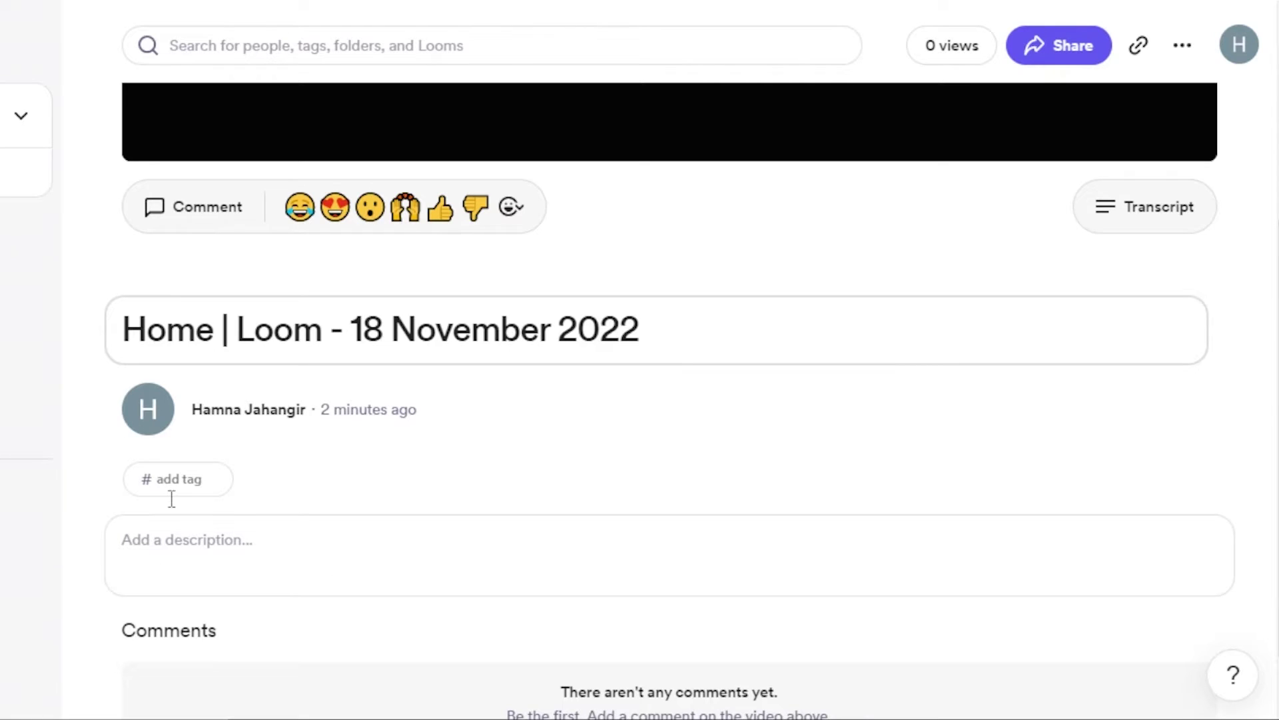
{"action": "left_click", "coordinate": [201, 537]}
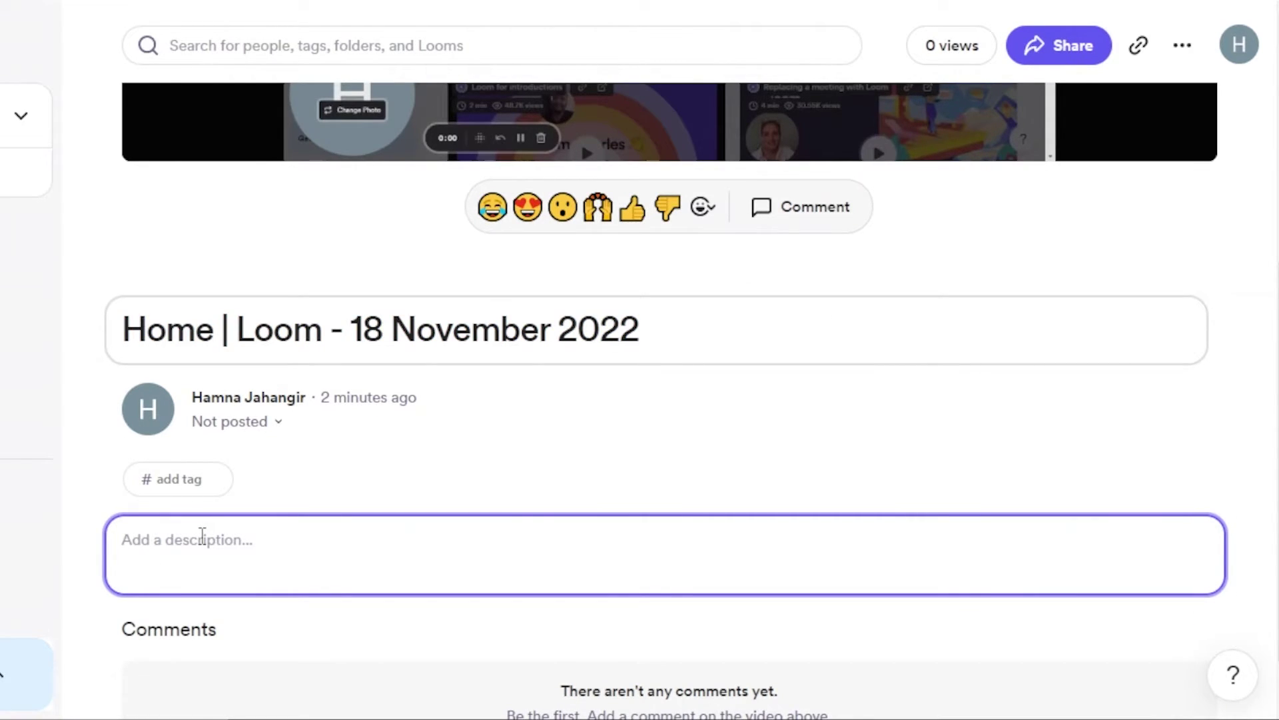
{"action": "type", "text": "Loom Tu"}
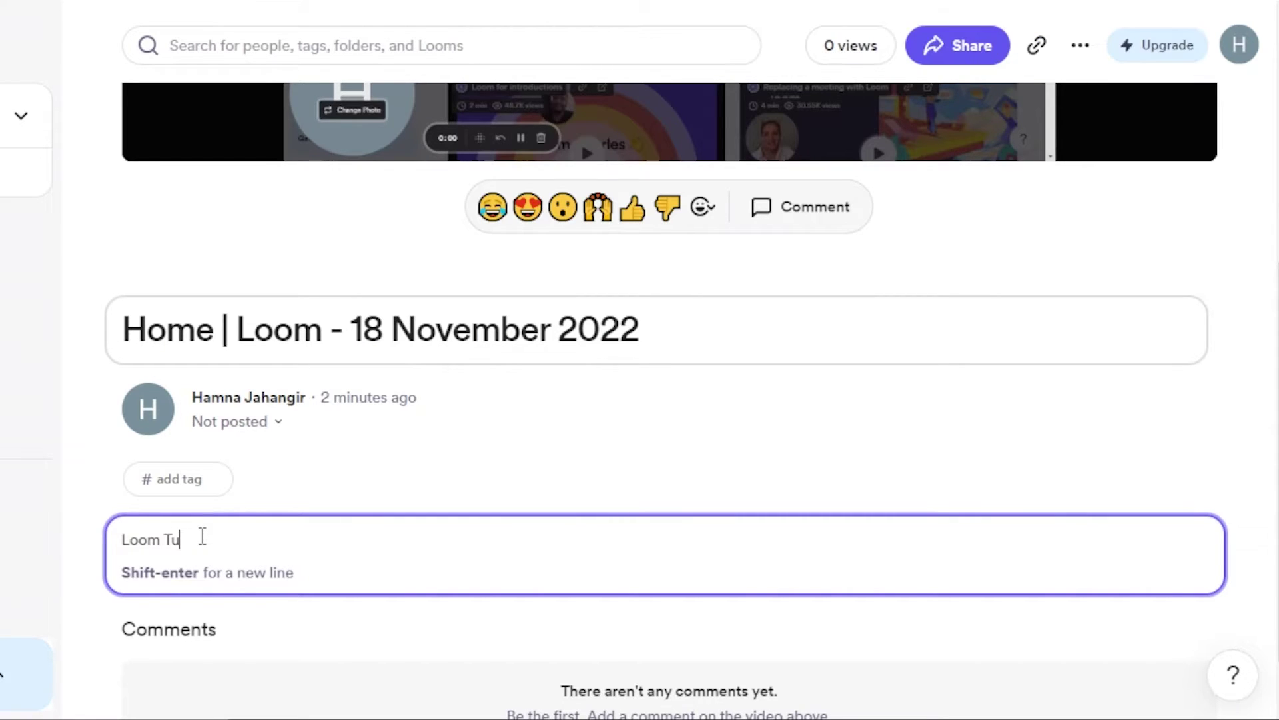
{"action": "type", "text": "torial"}
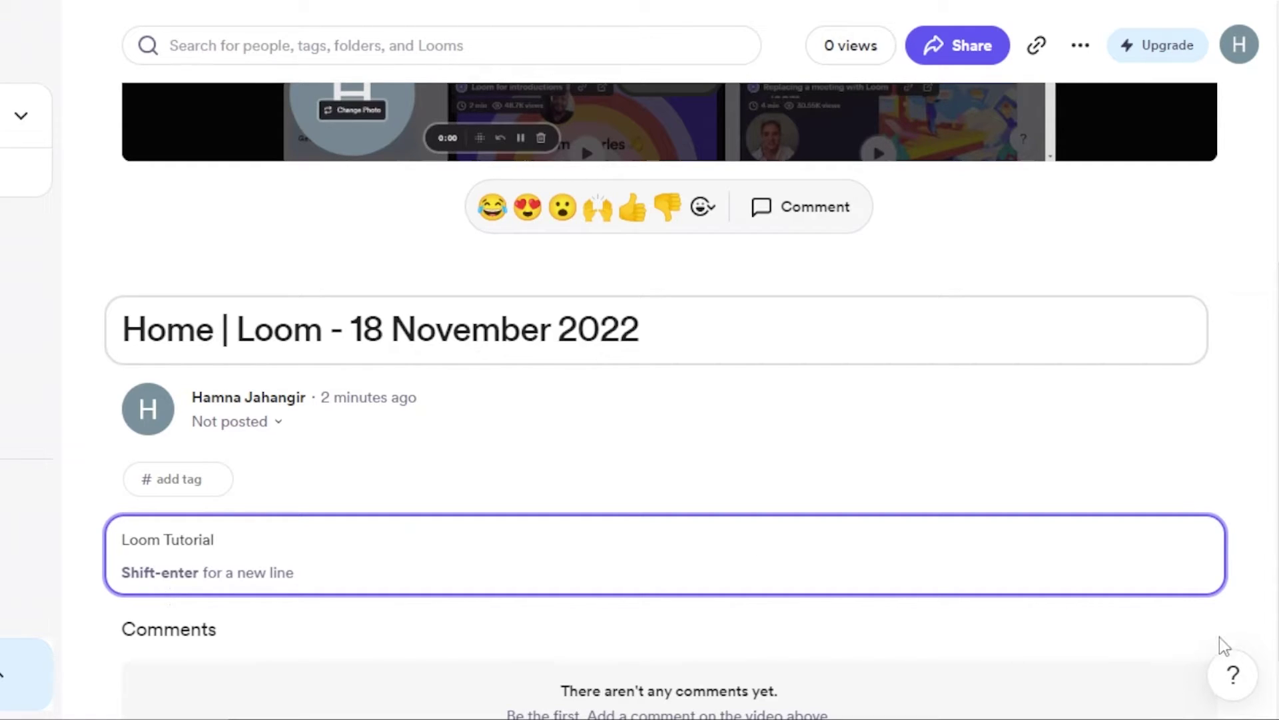
{"action": "scroll", "coordinate": [548, 277], "scroll_direction": "up", "scroll_amount": 5}
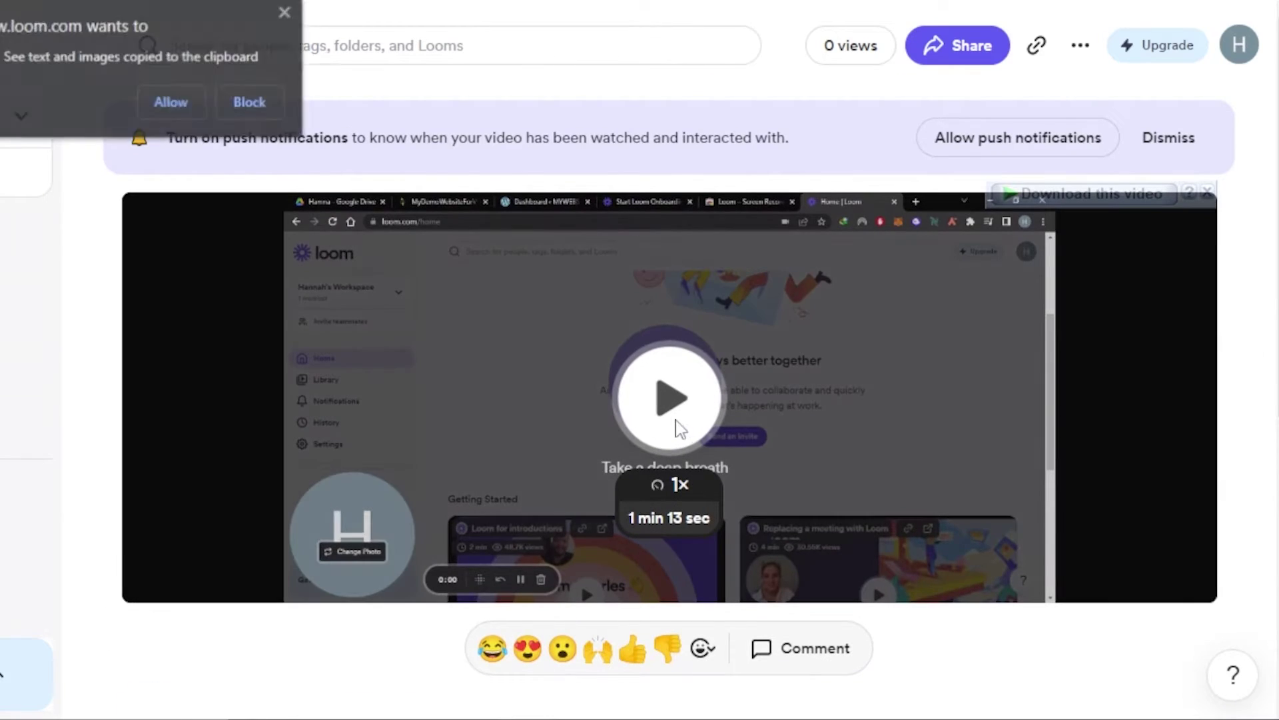
- Dismiss the clipboard permission prompt and start playing back the new recording
{"action": "mouse_move", "coordinate": [697, 441]}
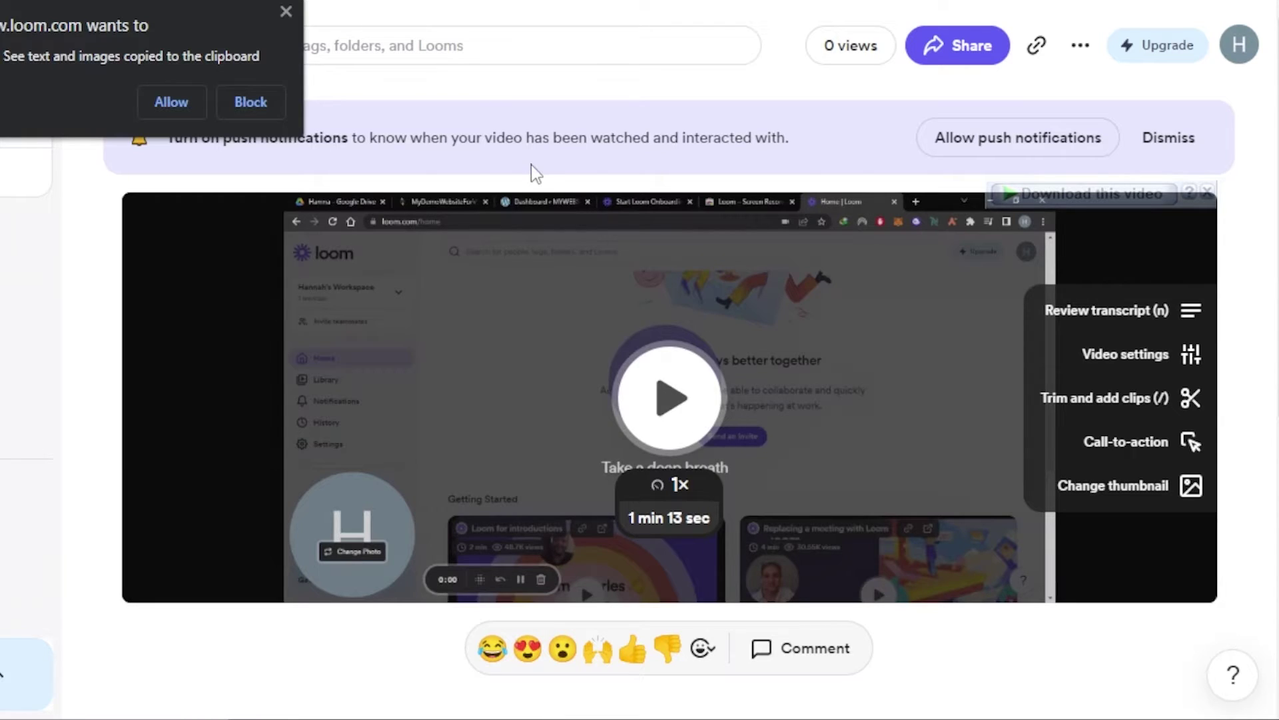
{"action": "left_click", "coordinate": [287, 11]}
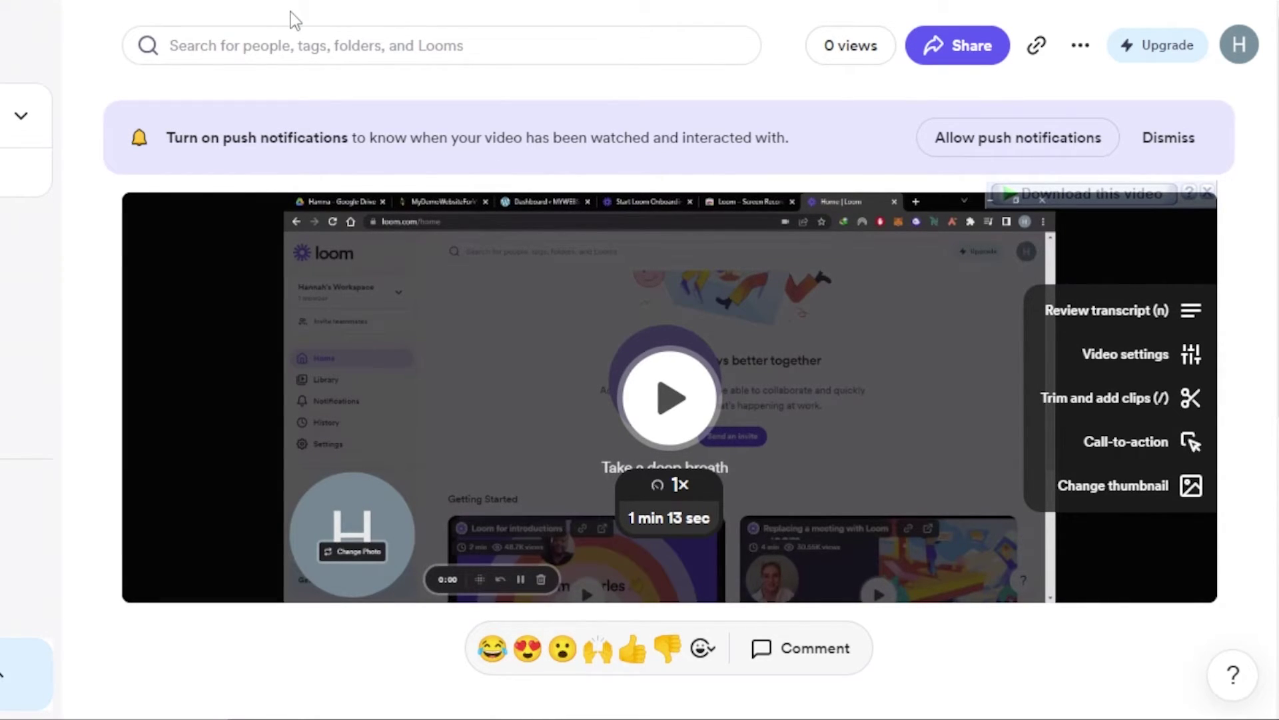
{"action": "left_click", "coordinate": [656, 423]}
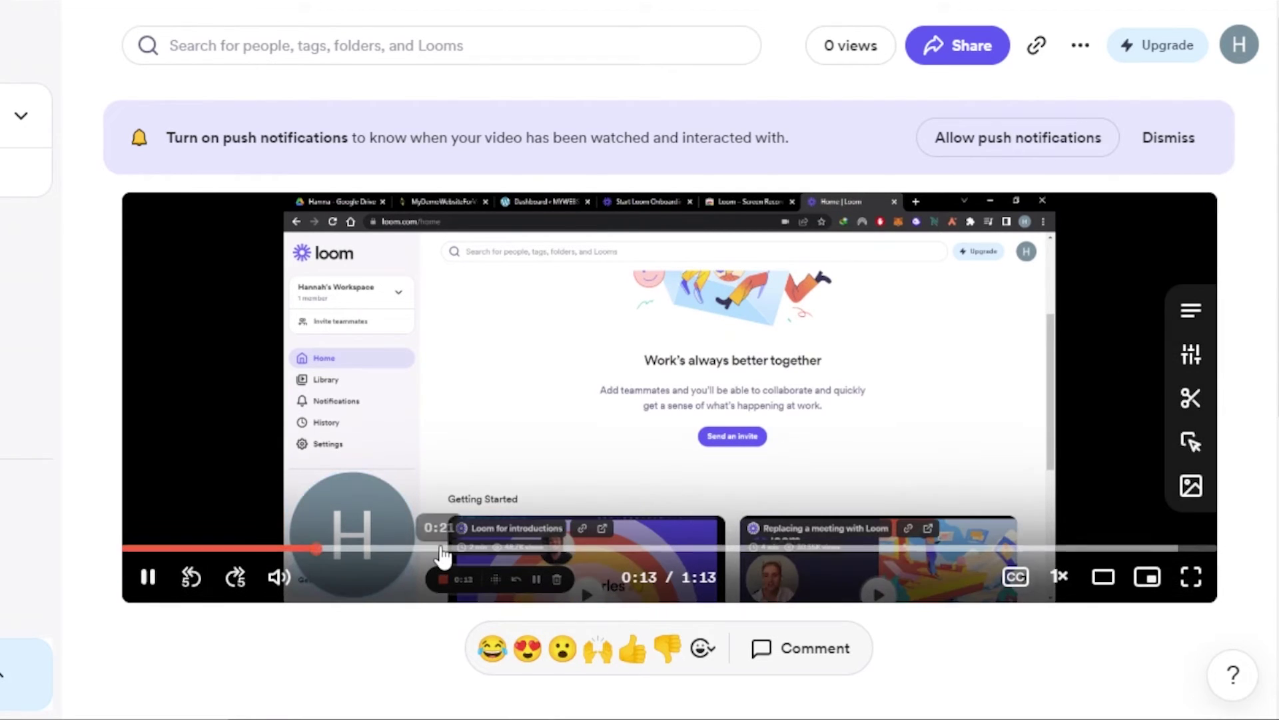
- Skip ahead past 0:47 and pause the playback at 0:51
{"action": "left_click_drag", "start_coordinate": [640, 548], "coordinate": [669, 553]}
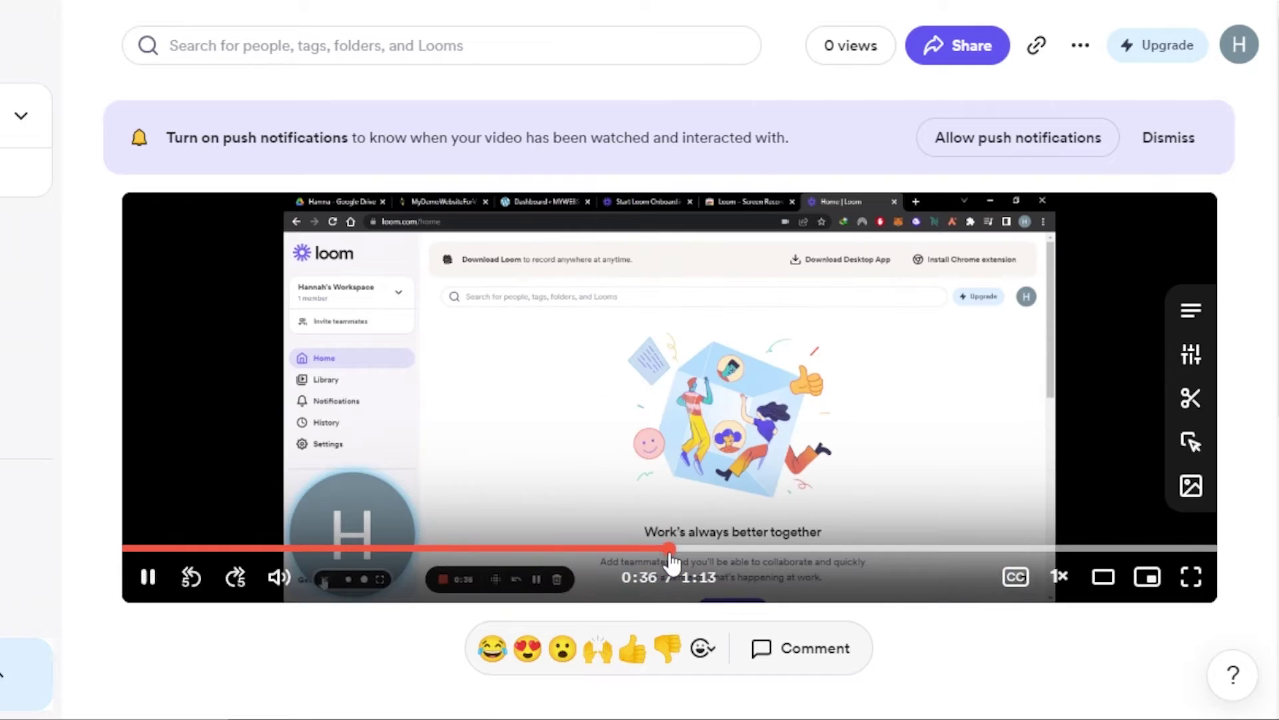
{"action": "left_click", "coordinate": [827, 553]}
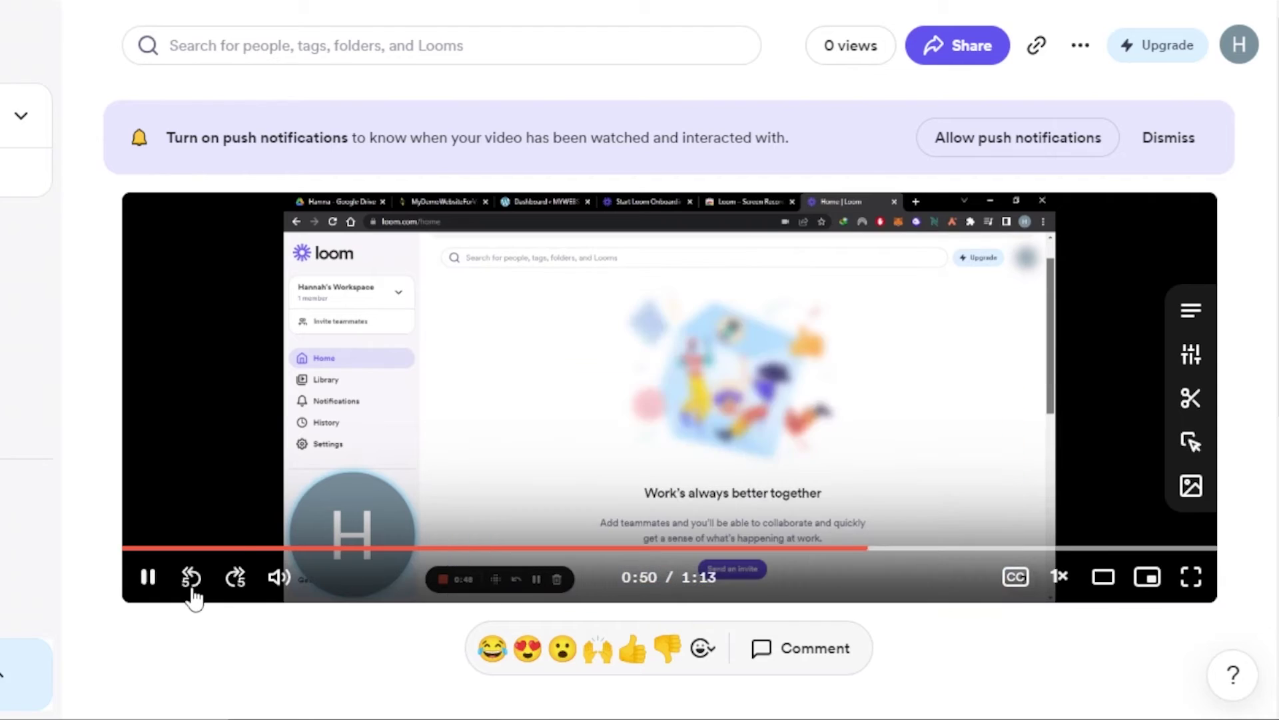
{"action": "left_click", "coordinate": [148, 576]}
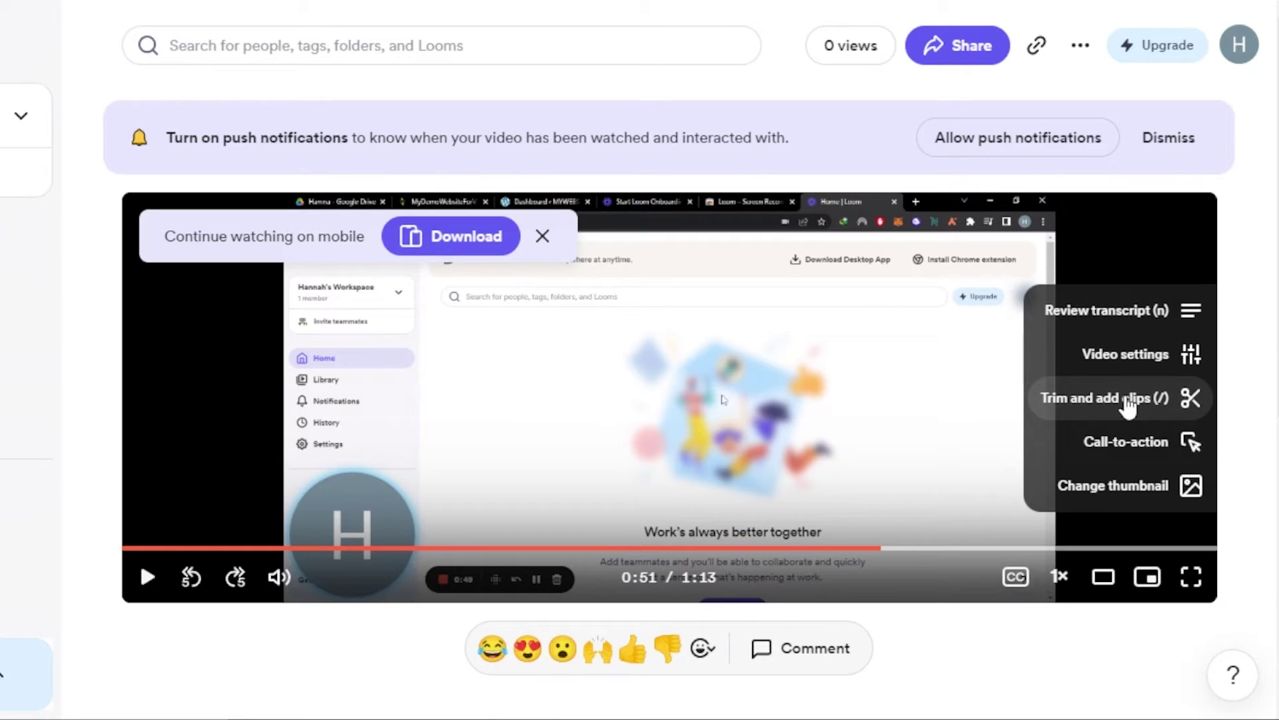
{"action": "left_click", "coordinate": [1125, 441]}
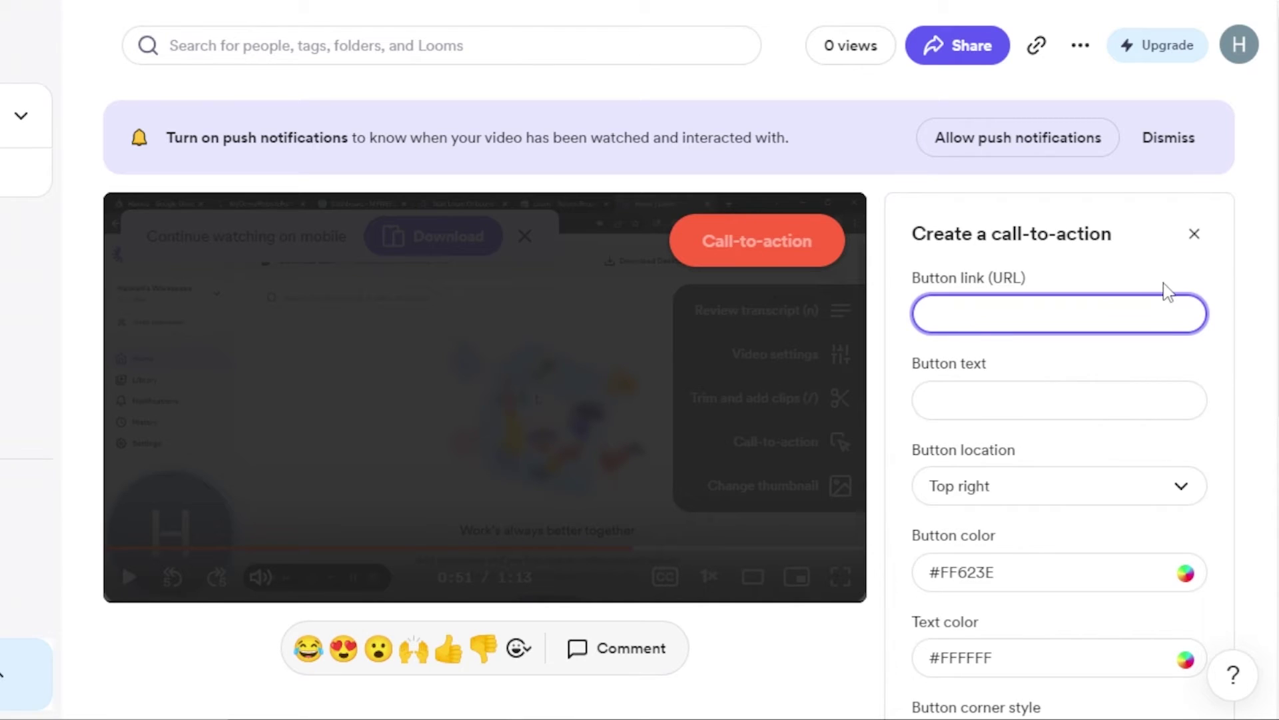
{"action": "scroll", "coordinate": [1203, 309], "scroll_direction": "down", "scroll_amount": 3}
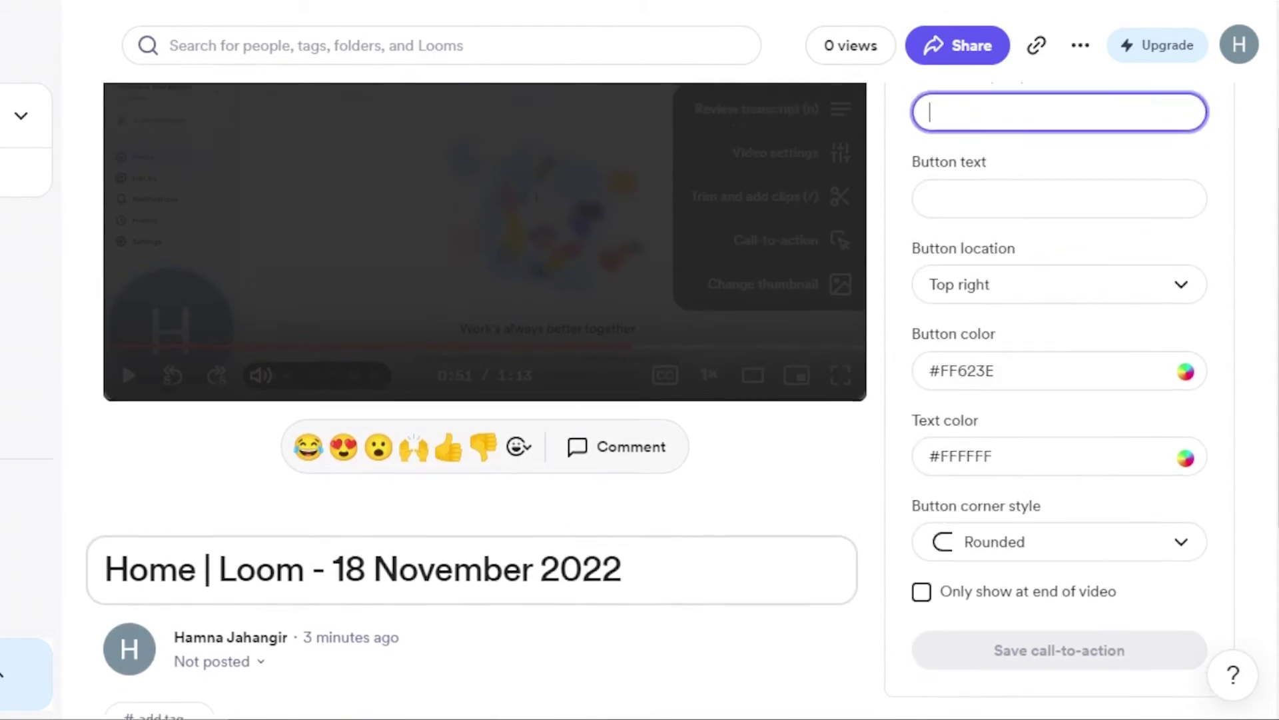
{"action": "scroll", "coordinate": [682, 399], "scroll_direction": "up", "scroll_amount": 1}
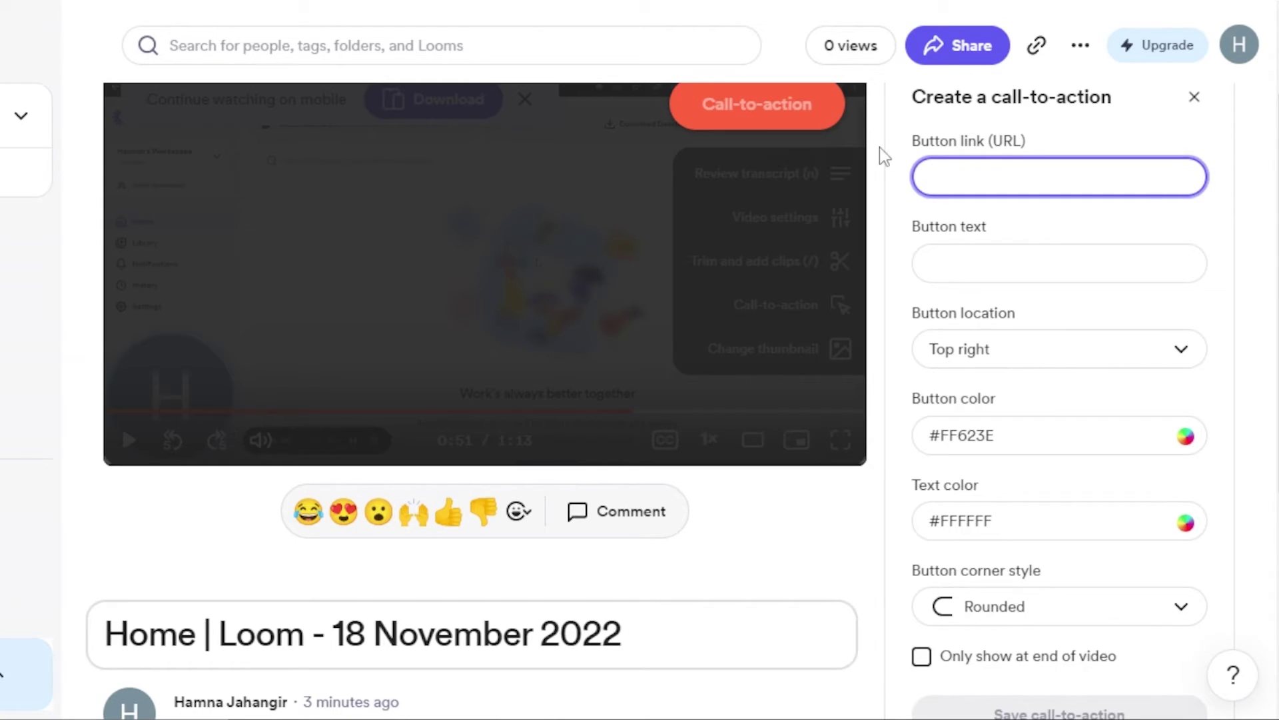
{"action": "left_click", "coordinate": [1001, 267]}
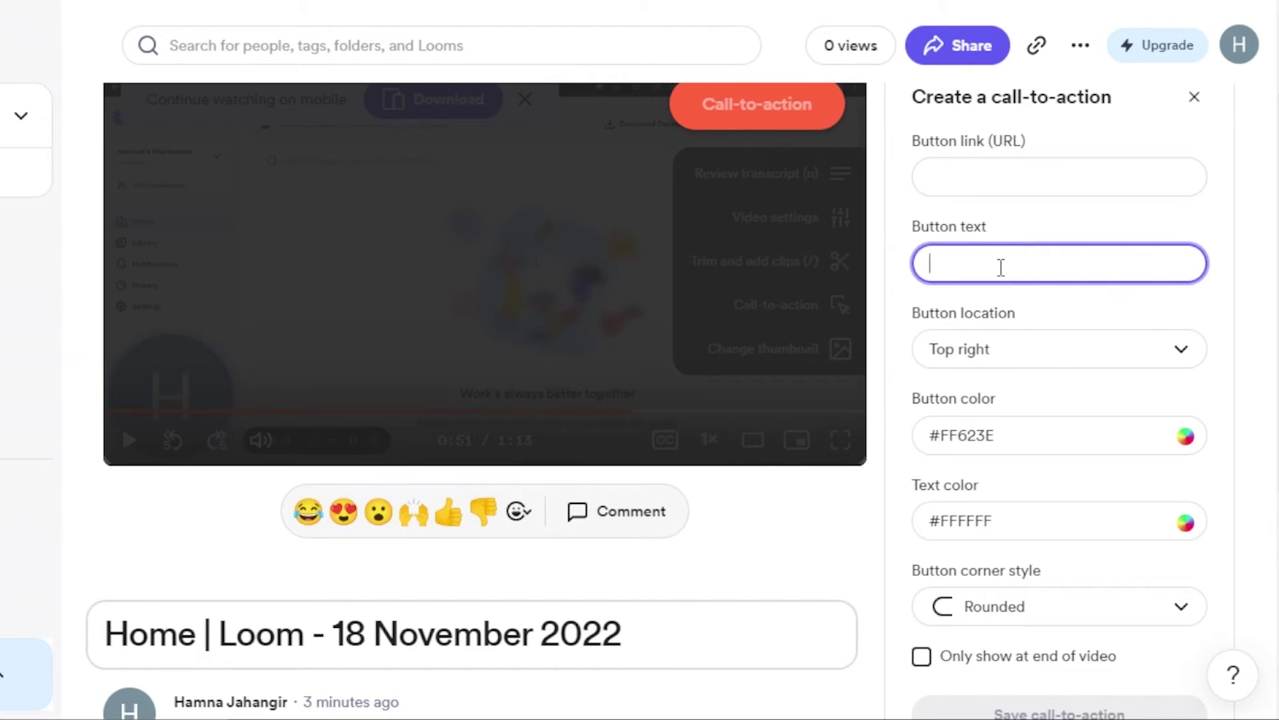
{"action": "type", "text": "click here"}
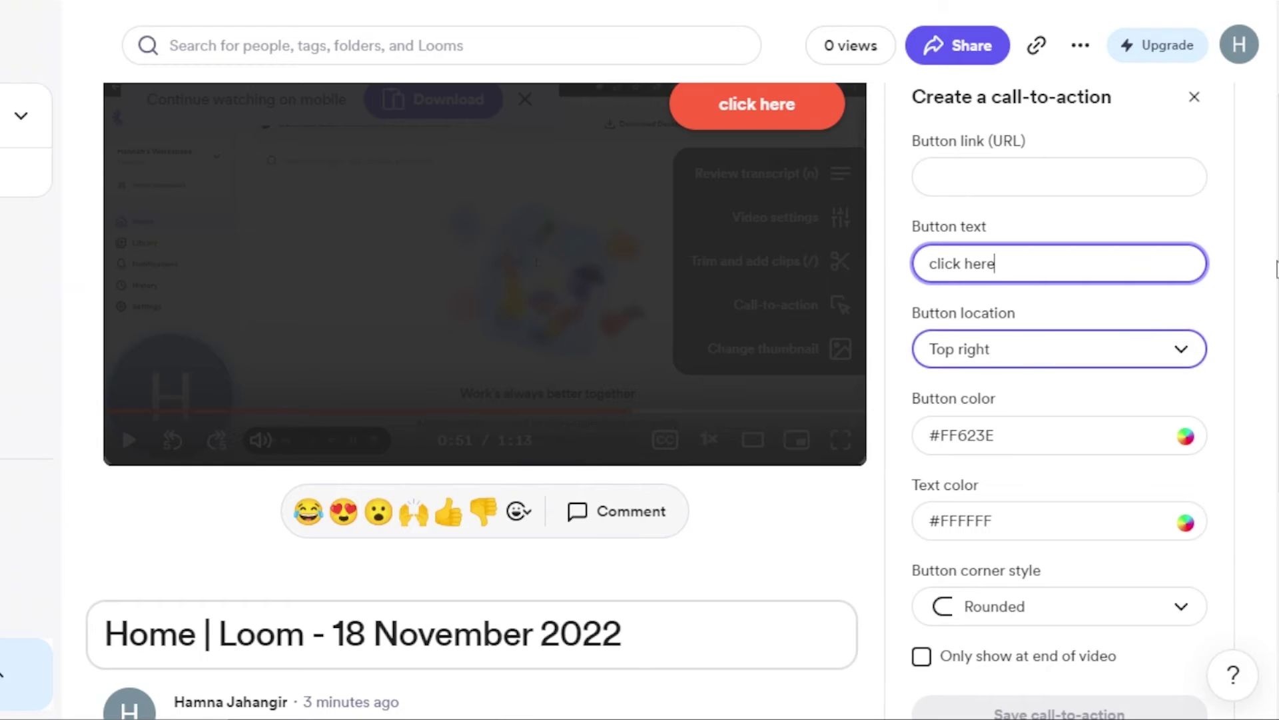
{"action": "scroll", "coordinate": [1156, 271], "scroll_direction": "down", "scroll_amount": 2}
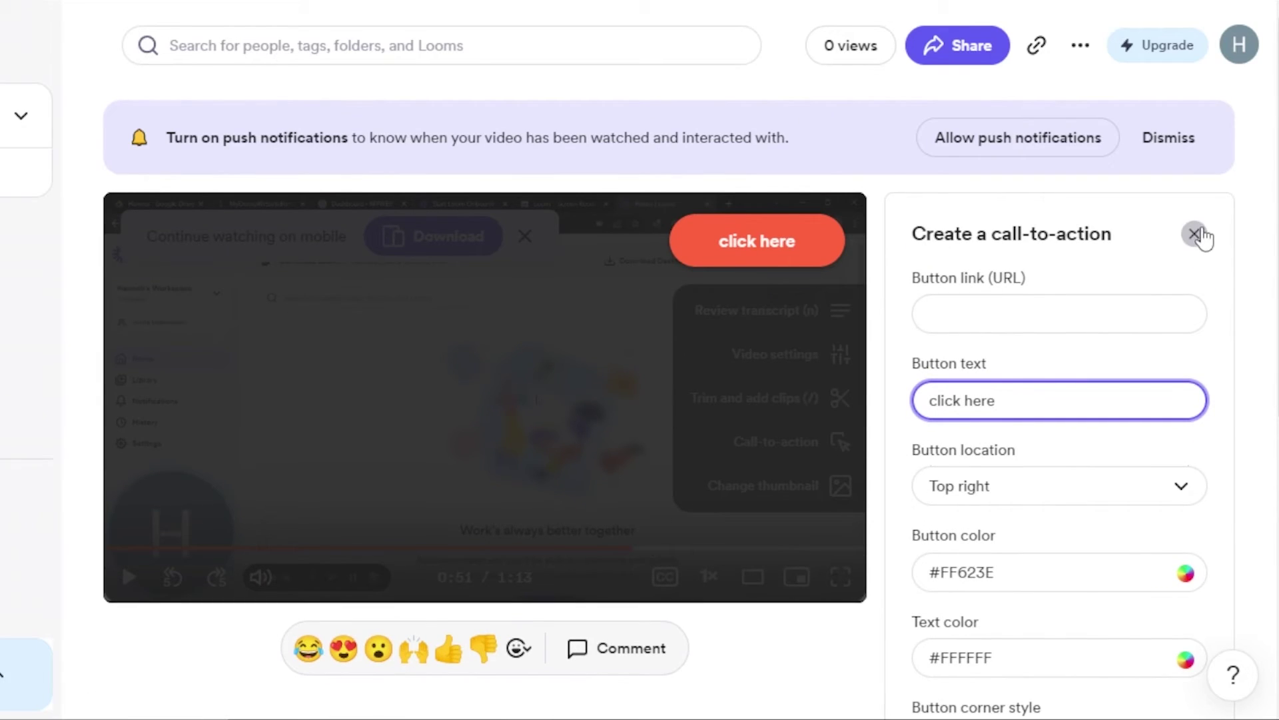
{"action": "left_click", "coordinate": [1199, 236]}
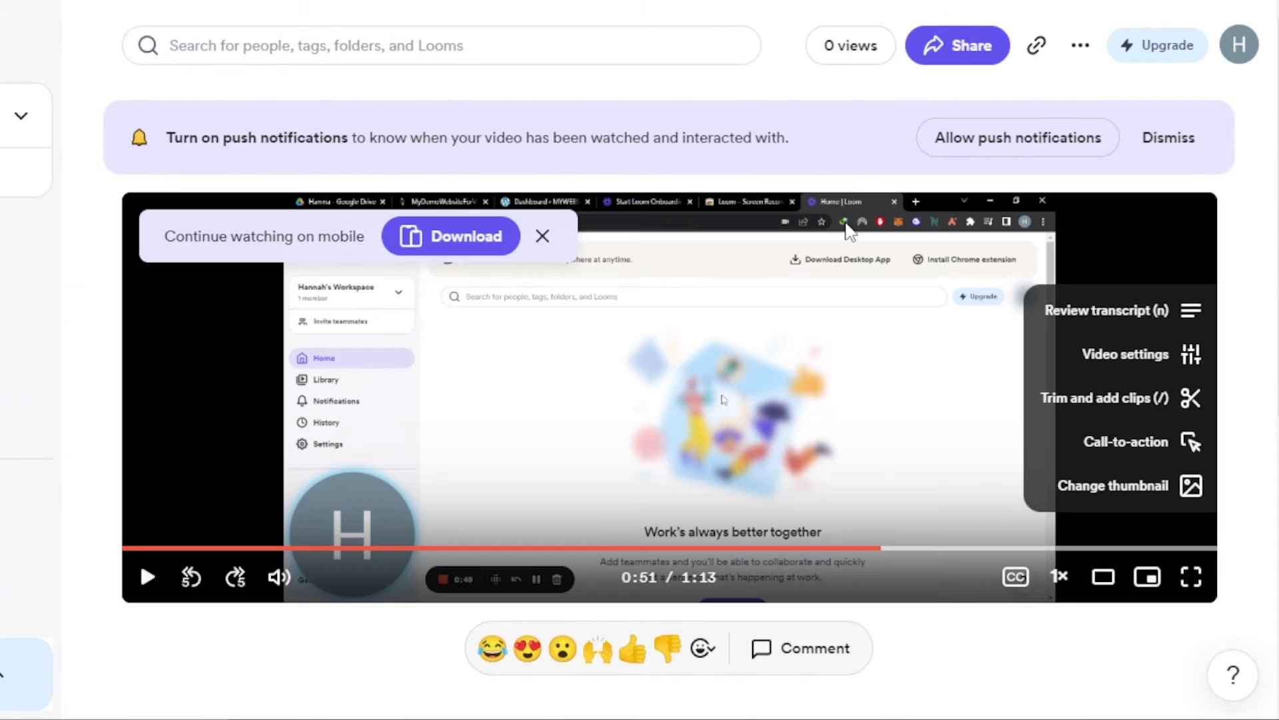
- Rewind the recording to its beginning and dismiss the continue-watching-on-mobile prompt
{"action": "left_click", "coordinate": [1133, 490]}
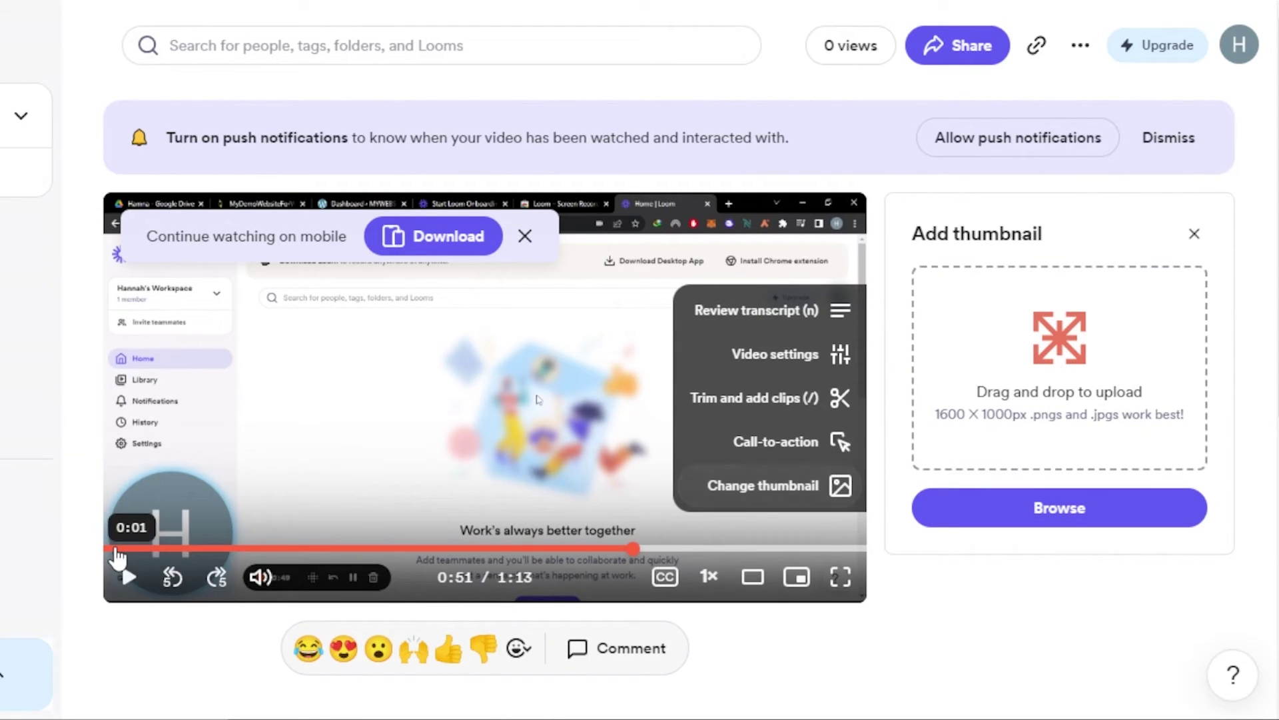
{"action": "left_click", "coordinate": [118, 557]}
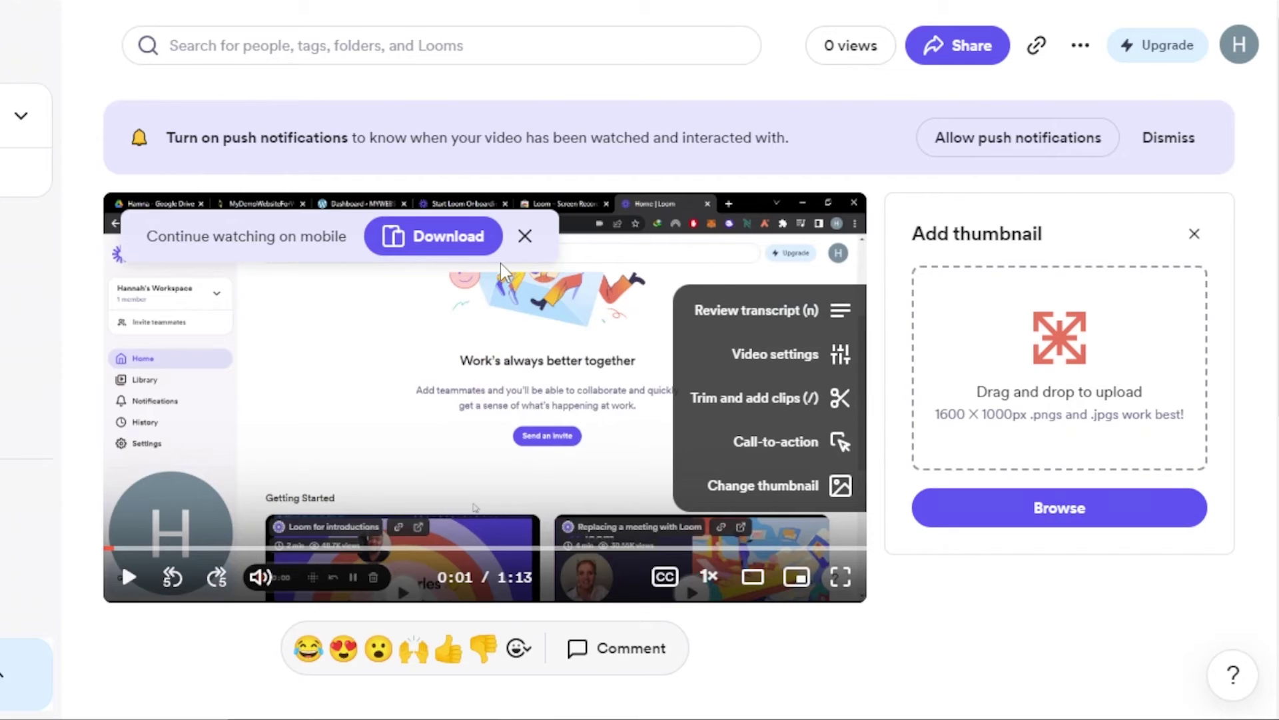
{"action": "left_click", "coordinate": [525, 237]}
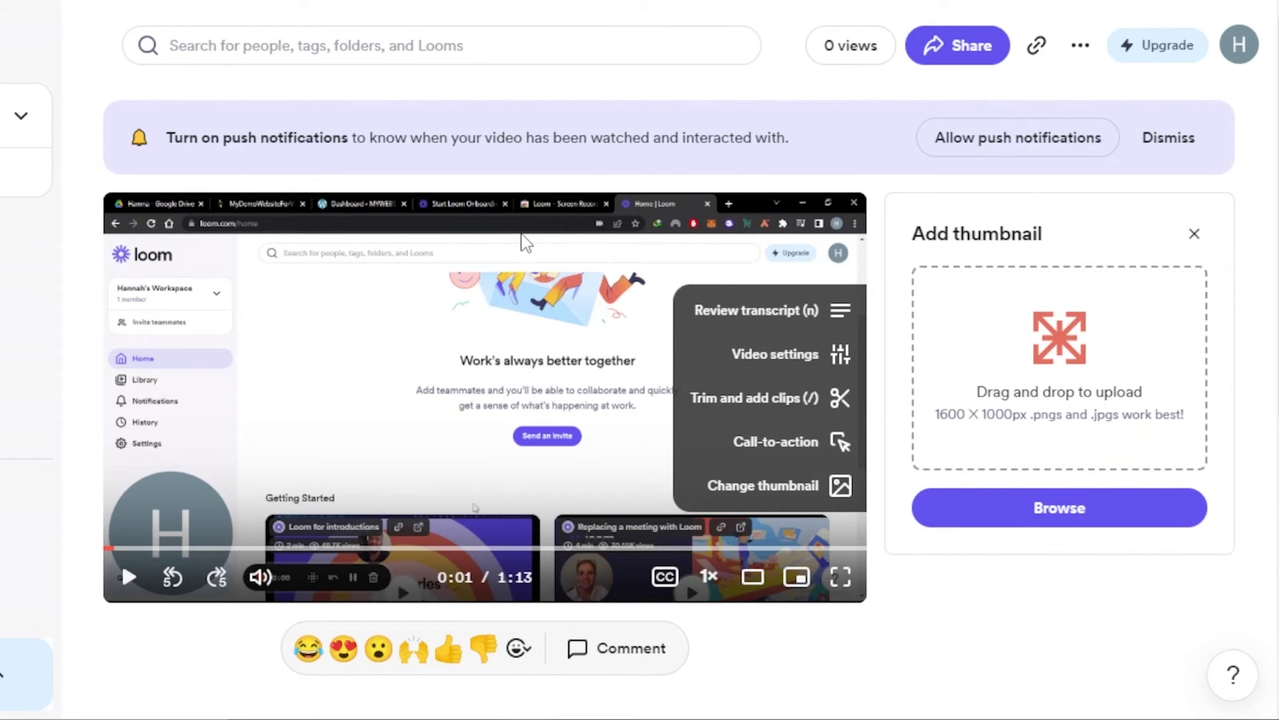
- Switch Noise filter on in the recording's video settings
{"action": "left_click", "coordinate": [757, 360]}
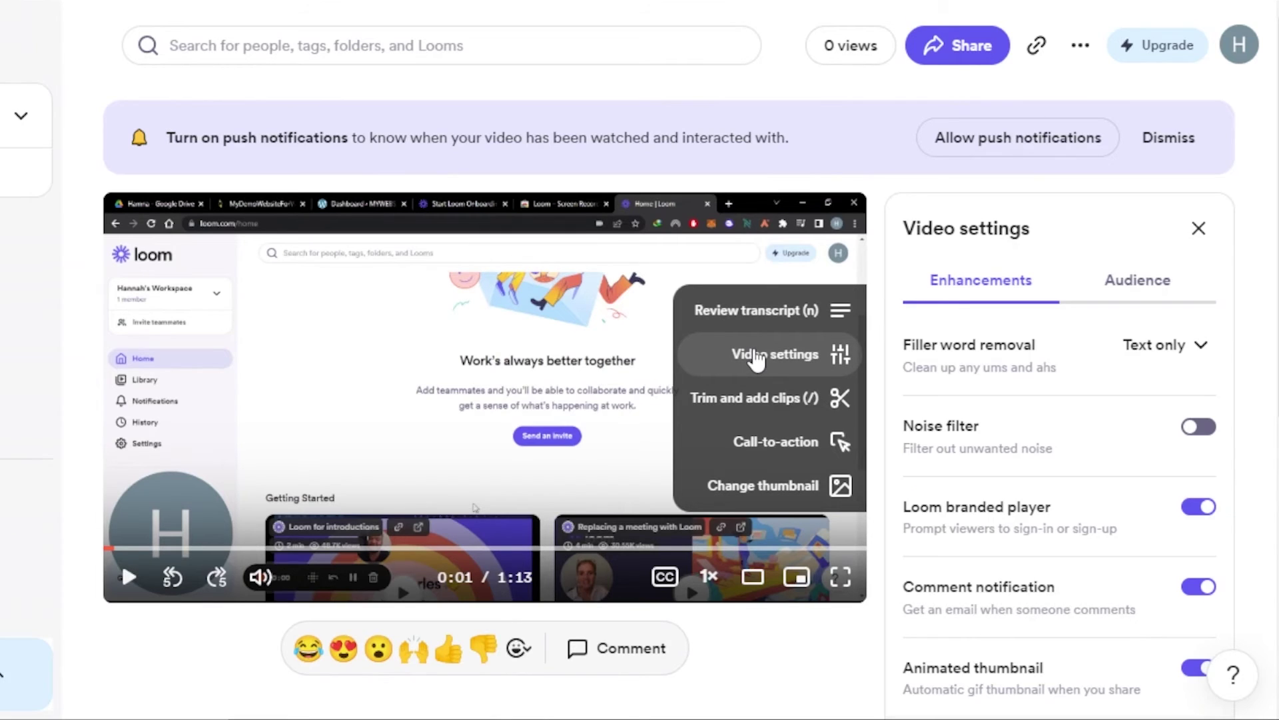
{"action": "scroll", "coordinate": [756, 360], "scroll_direction": "down", "scroll_amount": 4}
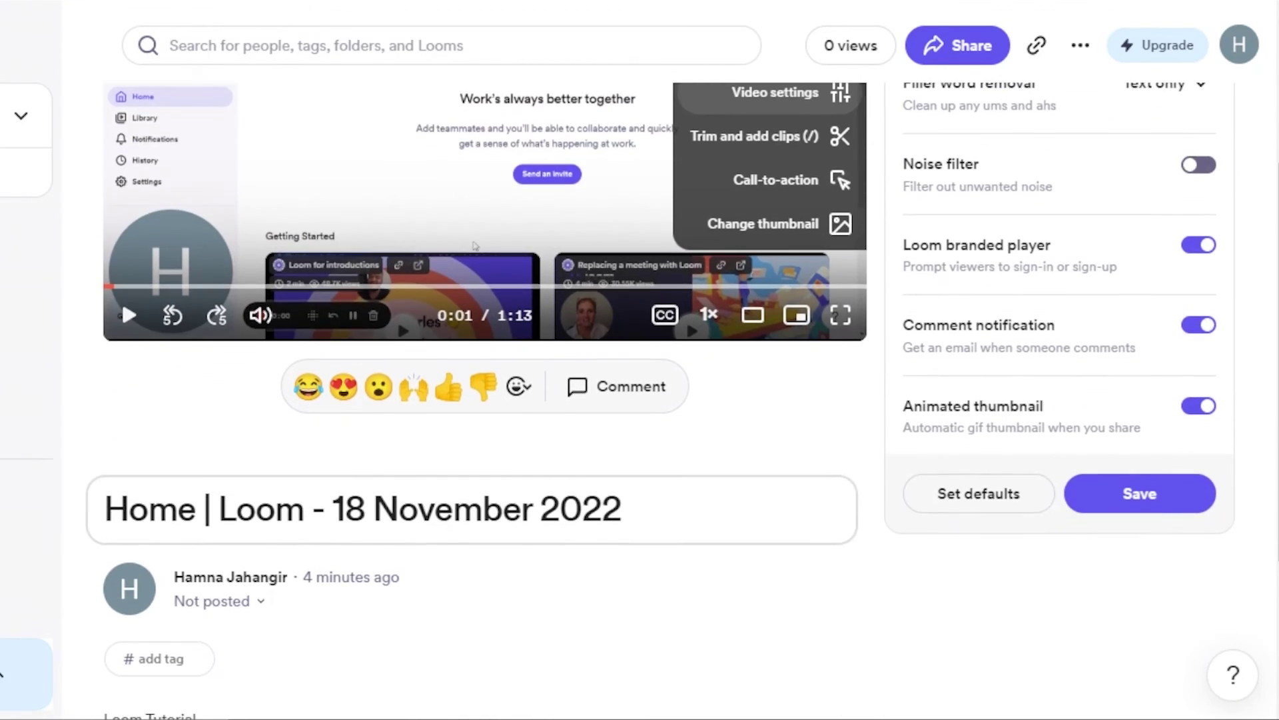
{"action": "scroll", "coordinate": [757, 360], "scroll_direction": "up", "scroll_amount": 3}
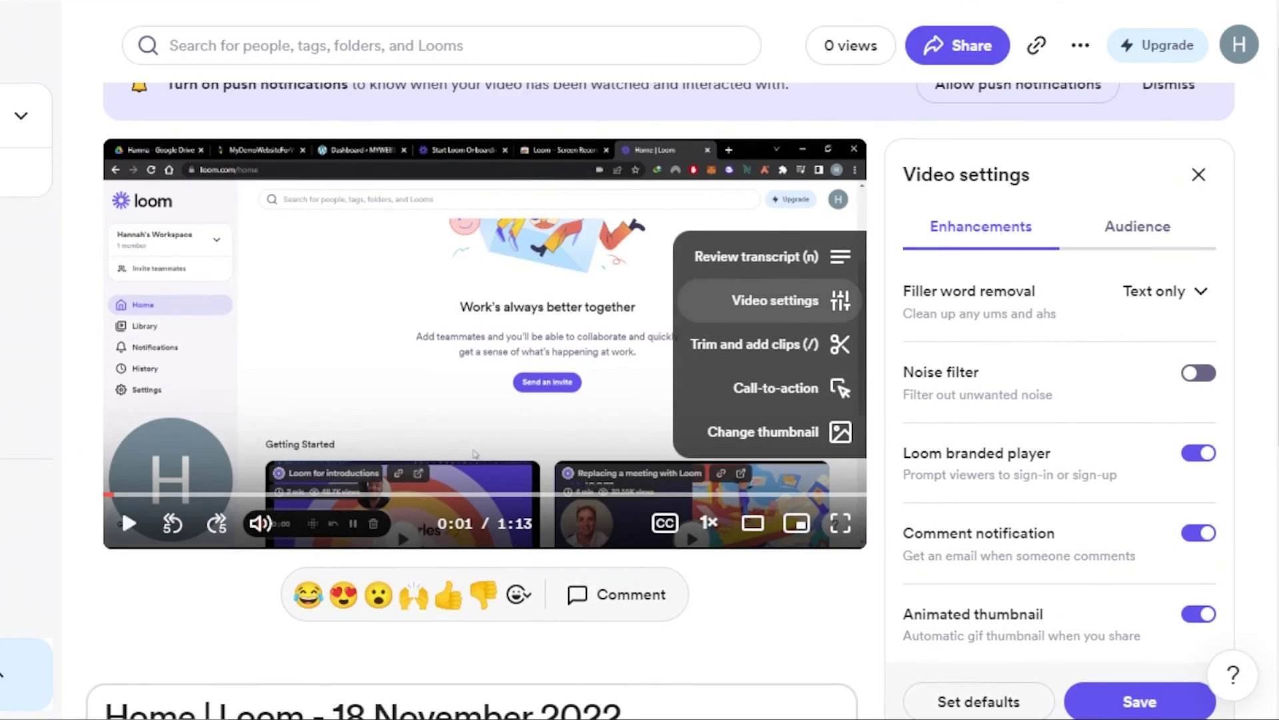
{"action": "left_click", "coordinate": [1202, 377]}
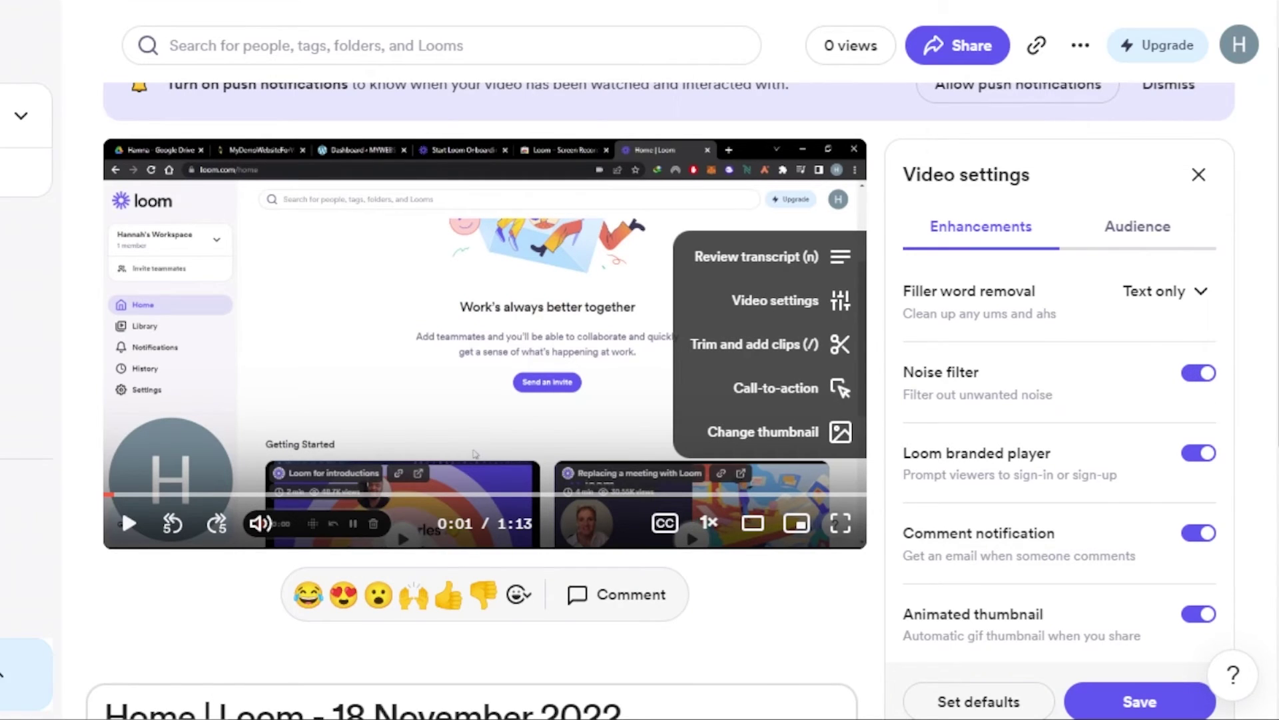
{"action": "scroll", "coordinate": [660, 400], "scroll_direction": "down", "scroll_amount": 3}
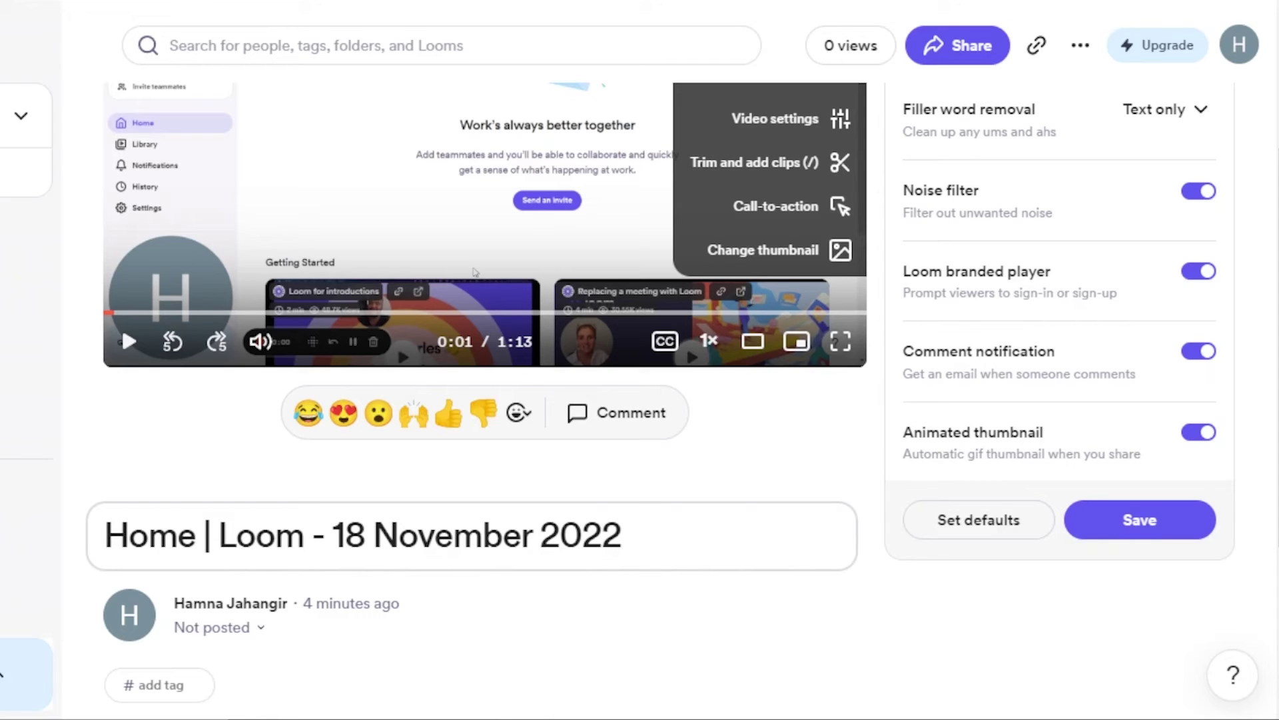
{"action": "scroll", "coordinate": [660, 400], "scroll_direction": "up", "scroll_amount": 5}
{"action": "scroll", "coordinate": [660, 400], "scroll_direction": "down", "scroll_amount": 2}
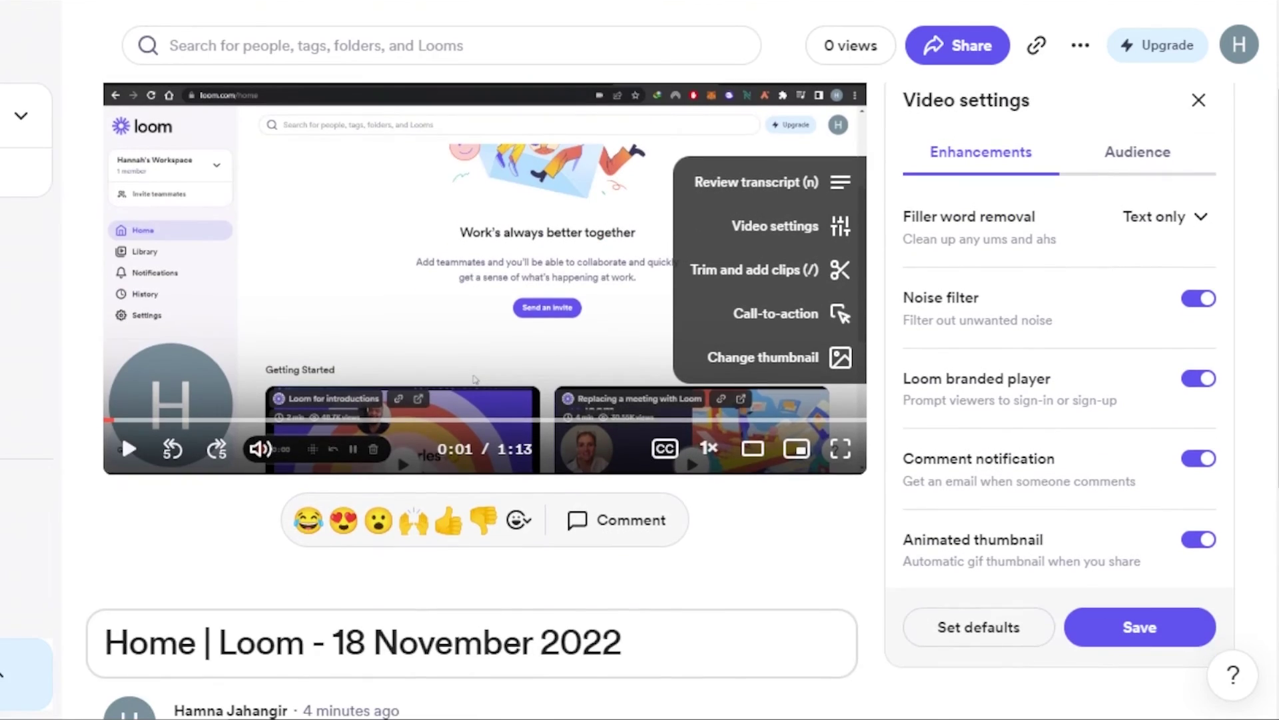
{"action": "scroll", "coordinate": [660, 400], "scroll_direction": "down", "scroll_amount": 3}
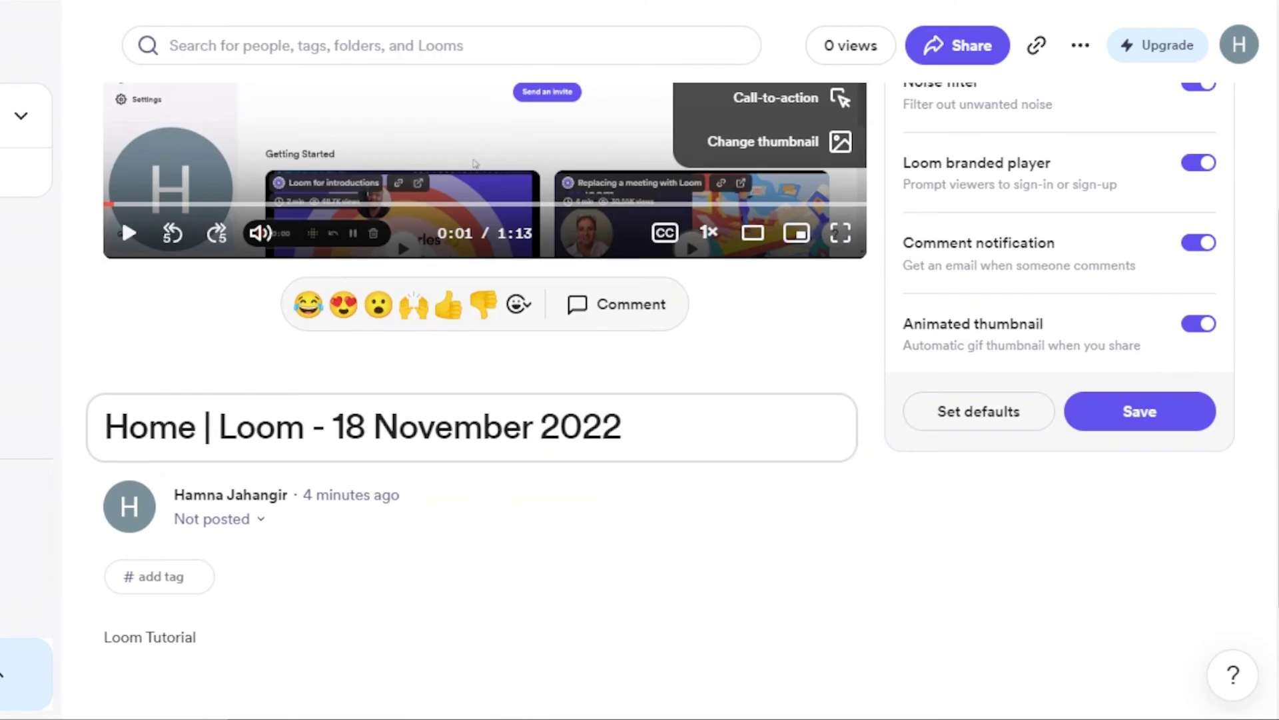
{"action": "scroll", "coordinate": [894, 257], "scroll_direction": "up", "scroll_amount": 3}
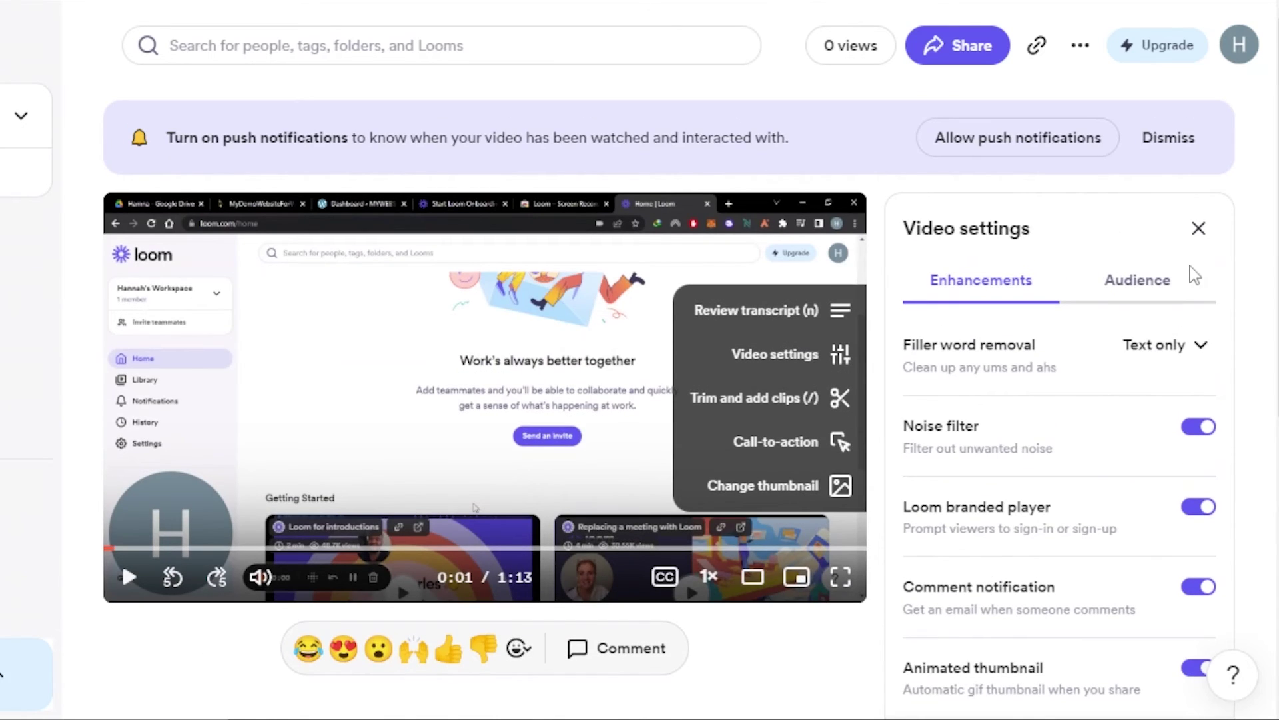
- Close video settings, then read the timestamped transcript through to its final entries
{"action": "left_click", "coordinate": [1121, 233]}
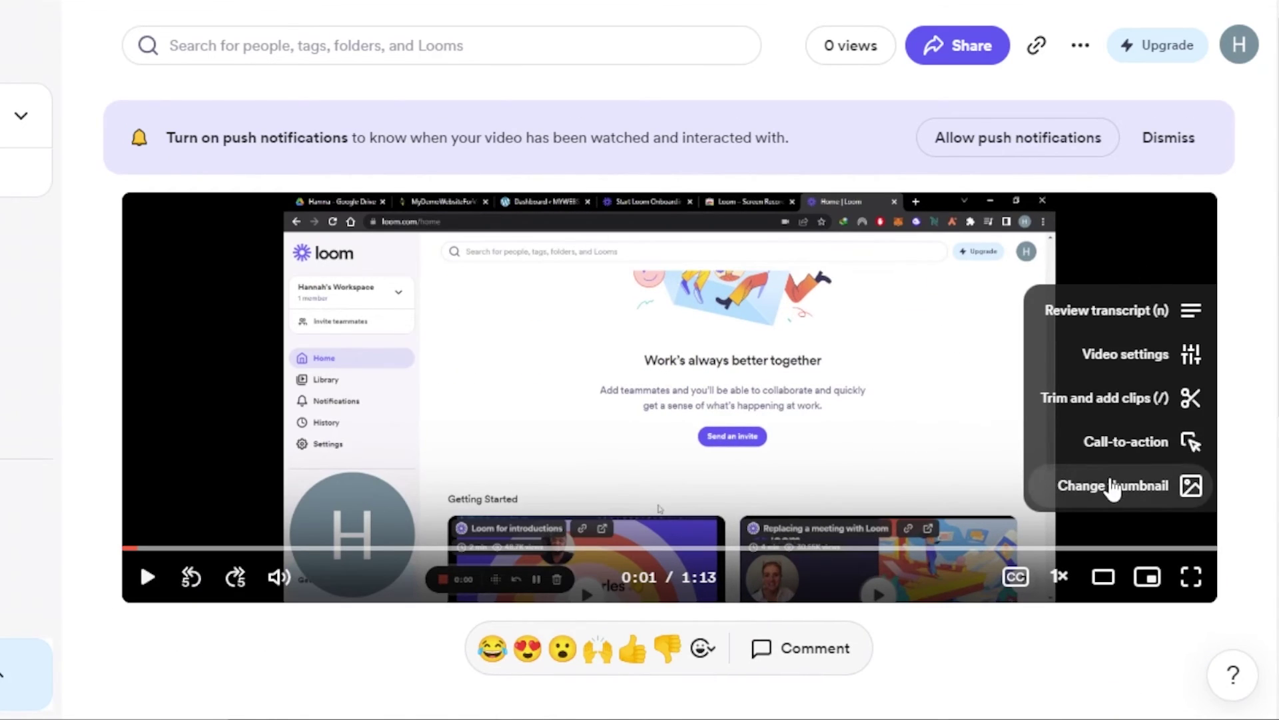
{"action": "left_click", "coordinate": [1093, 311]}
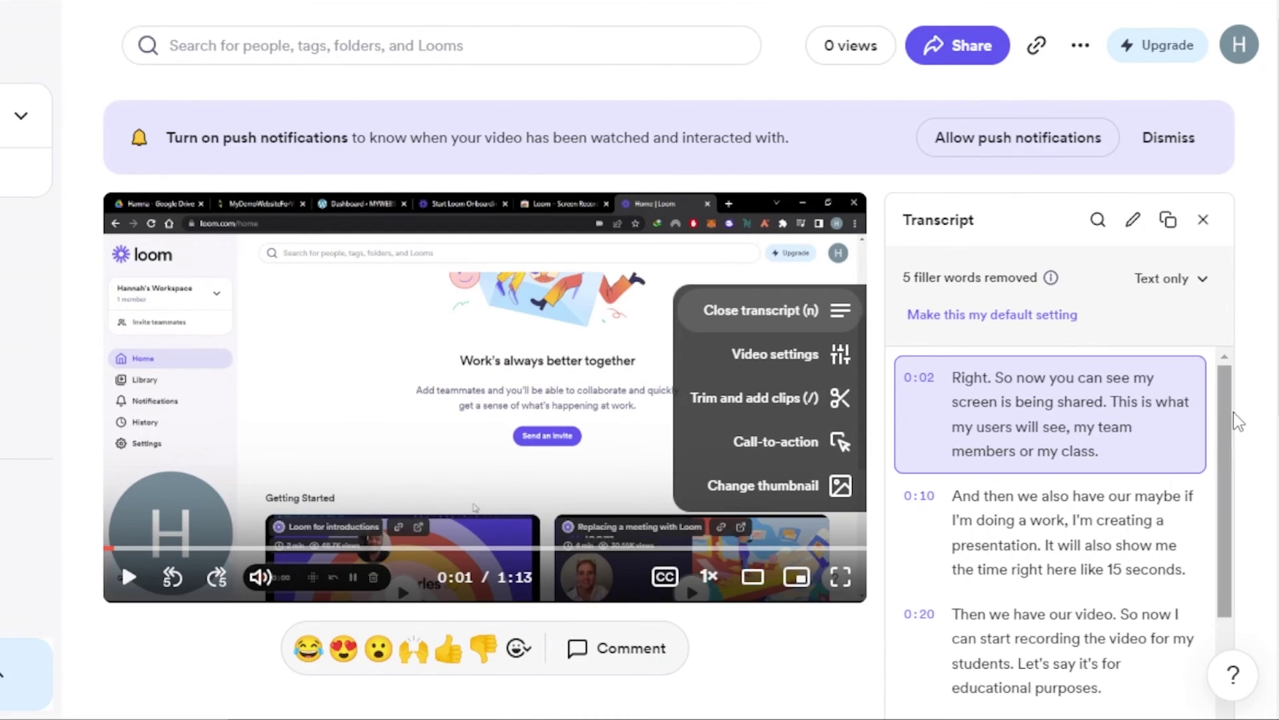
{"action": "scroll", "coordinate": [1238, 418], "scroll_direction": "down", "scroll_amount": 2}
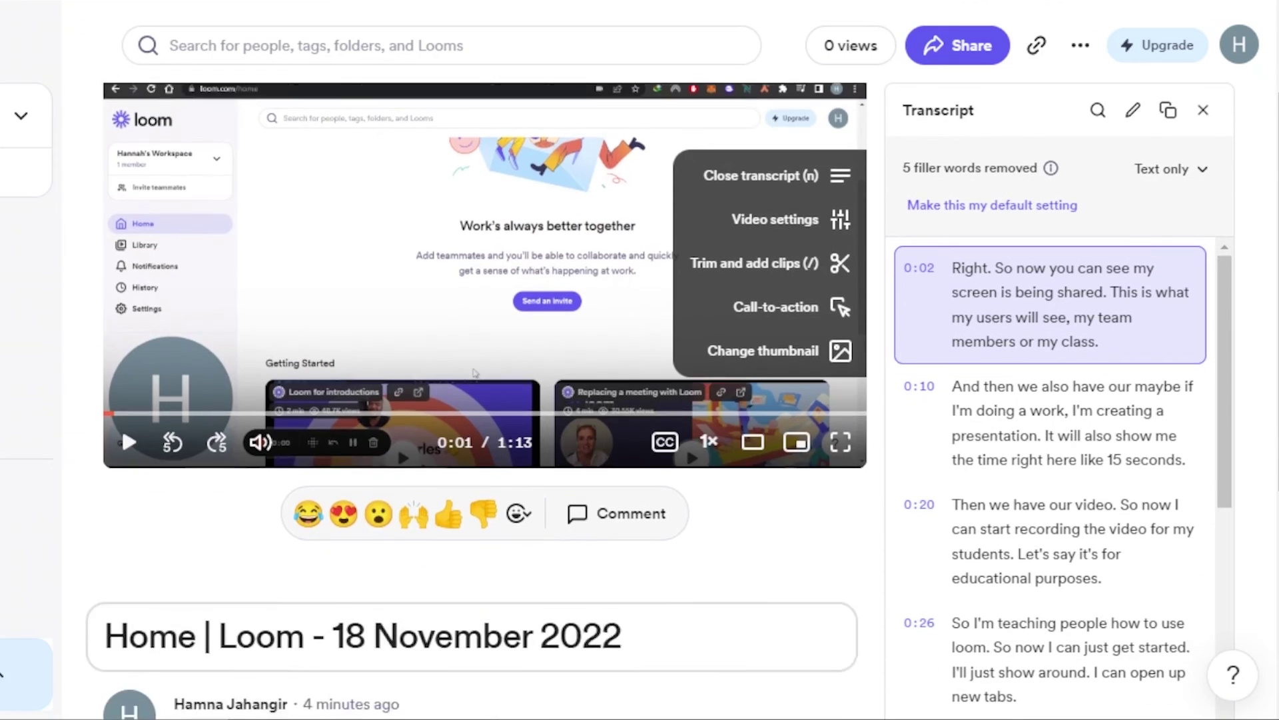
{"action": "scroll", "coordinate": [1243, 399], "scroll_direction": "down", "scroll_amount": 10}
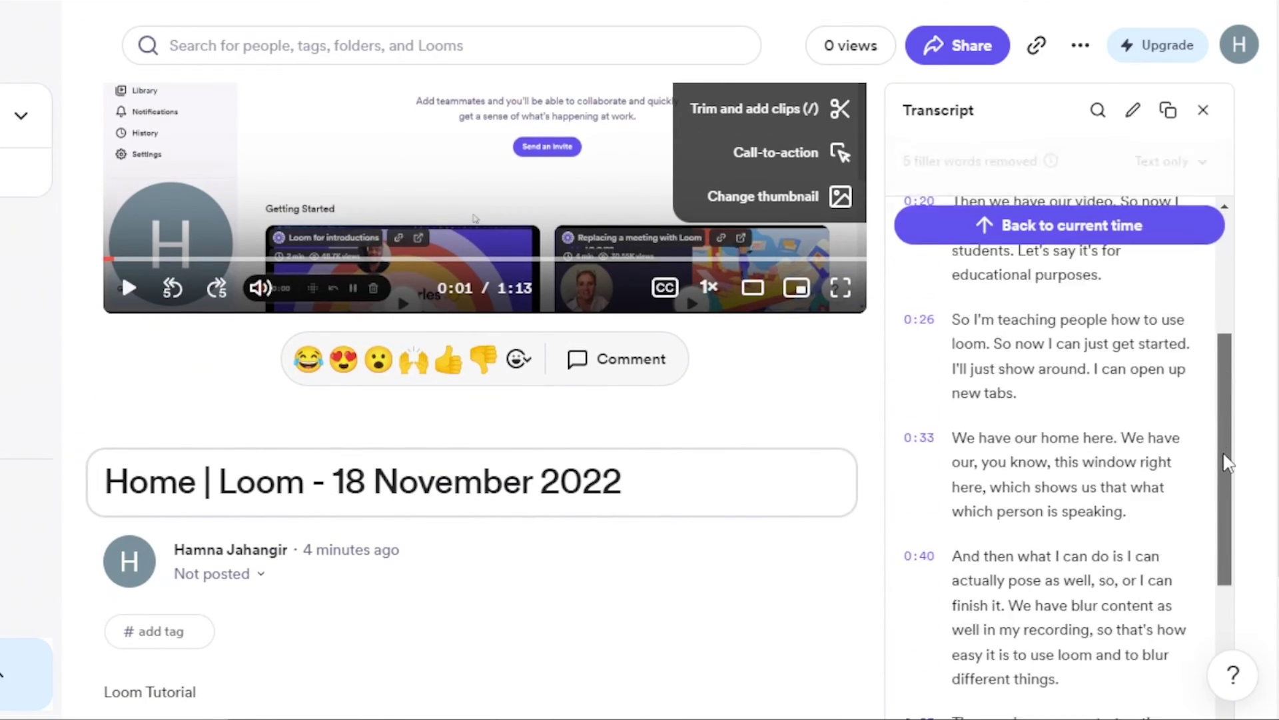
{"action": "scroll", "coordinate": [1232, 297], "scroll_direction": "up", "scroll_amount": 8}
{"action": "scroll", "coordinate": [1232, 296], "scroll_direction": "up", "scroll_amount": 3}
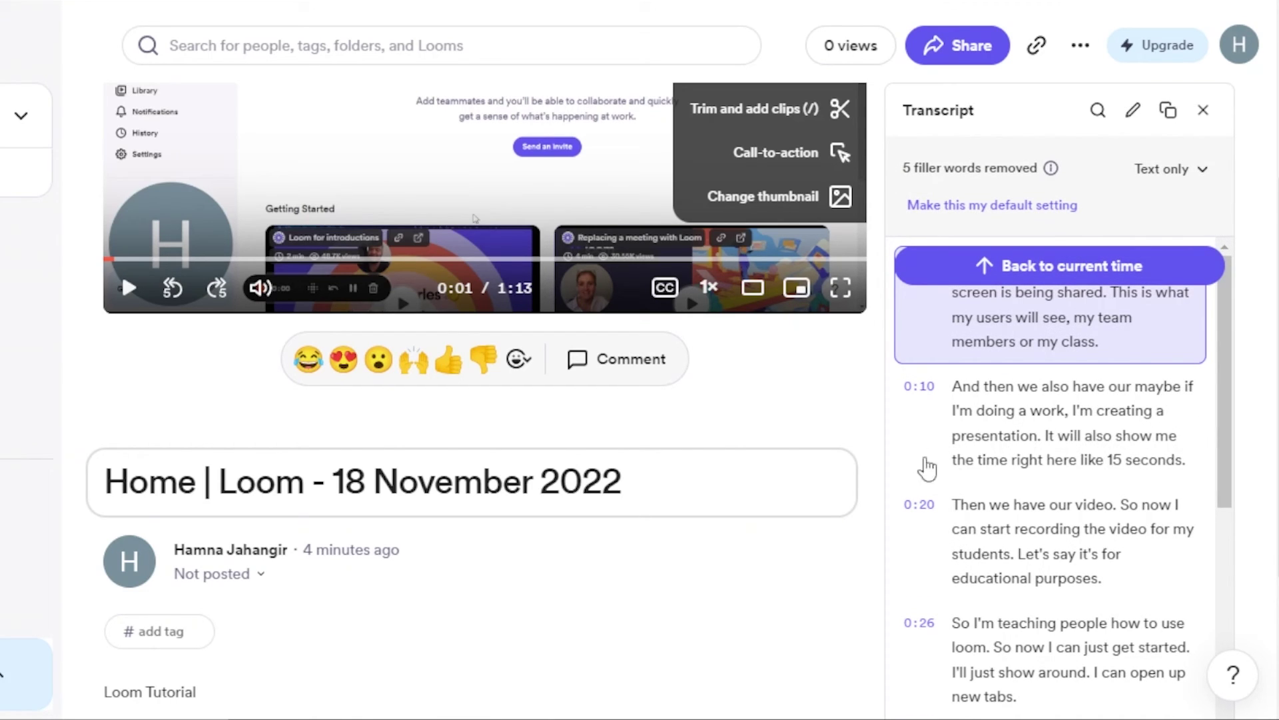
{"action": "left_click_drag", "start_coordinate": [1233, 343], "coordinate": [1225, 510]}
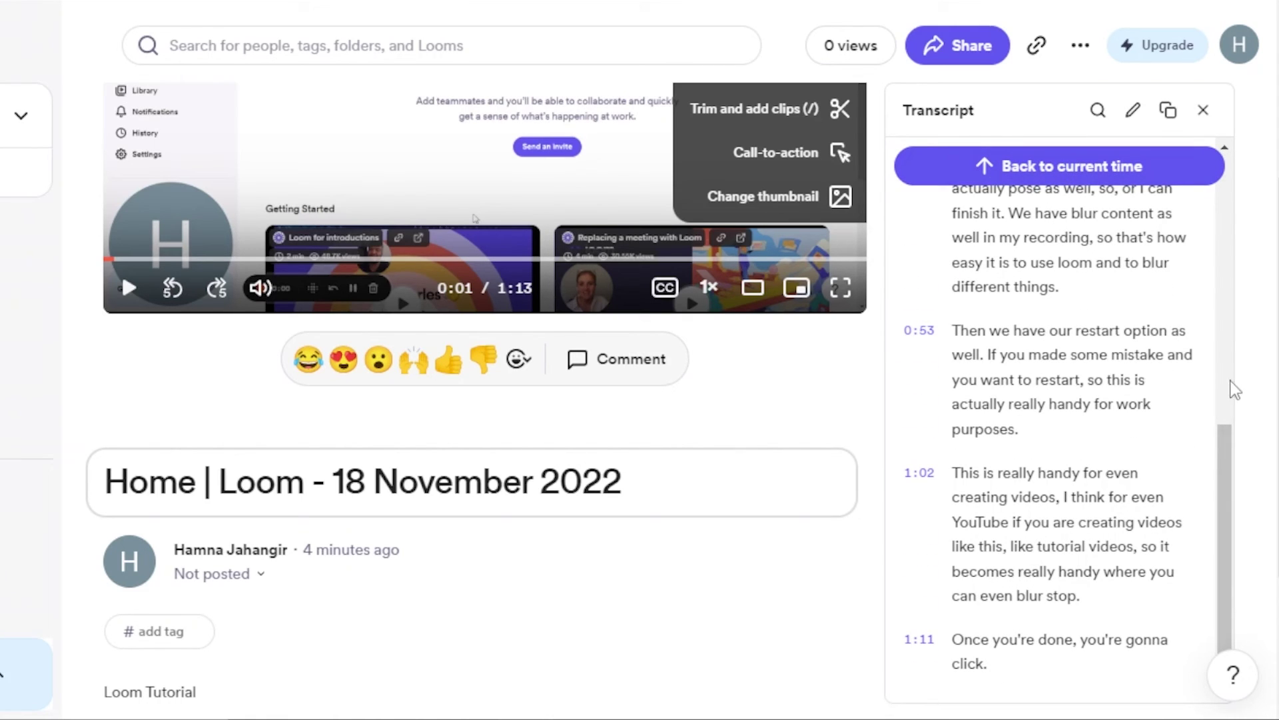
{"action": "scroll", "coordinate": [1234, 391], "scroll_direction": "up", "scroll_amount": 5}
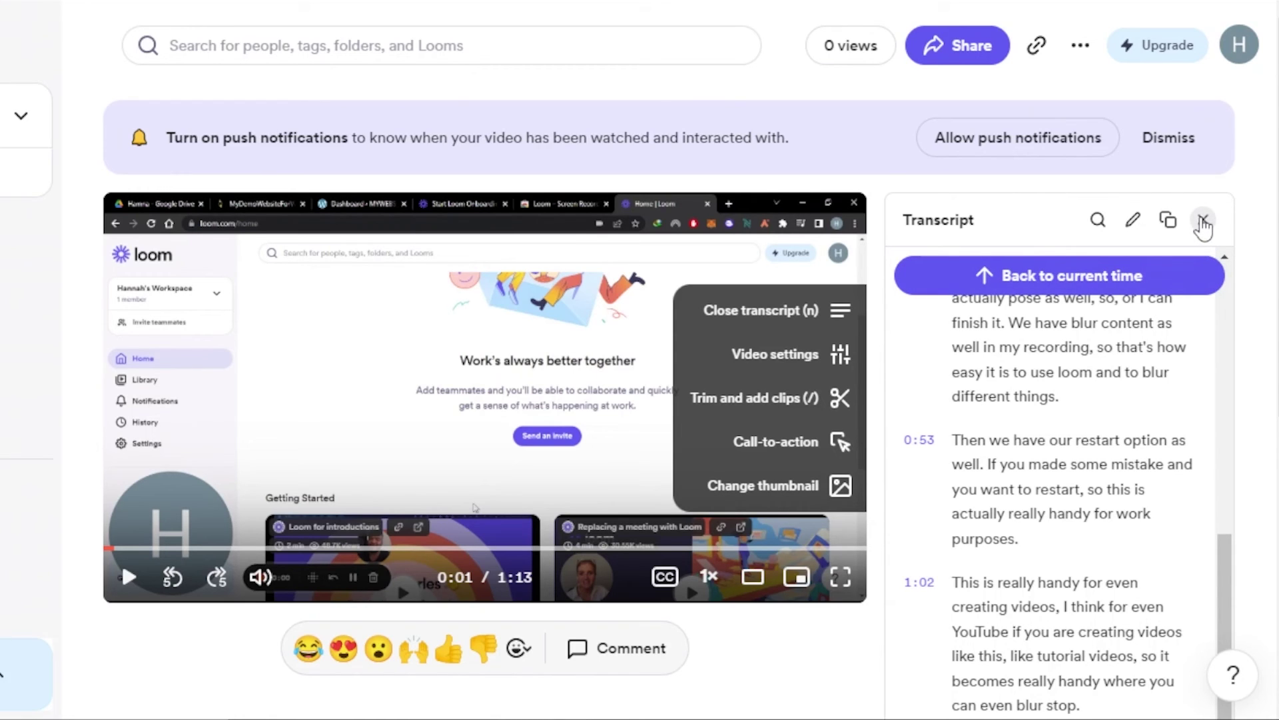
- Close the transcript panel and restart the video from the beginning
{"action": "left_click", "coordinate": [1204, 221]}
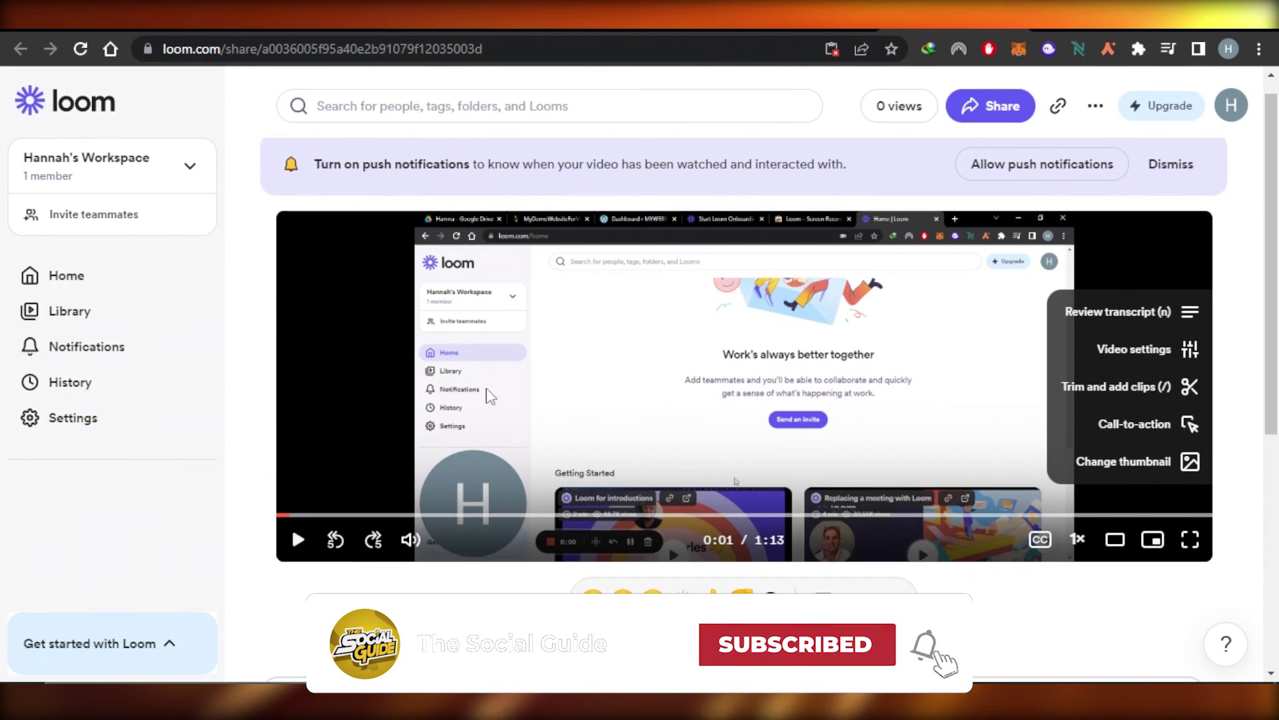
{"action": "left_click", "coordinate": [299, 539]}
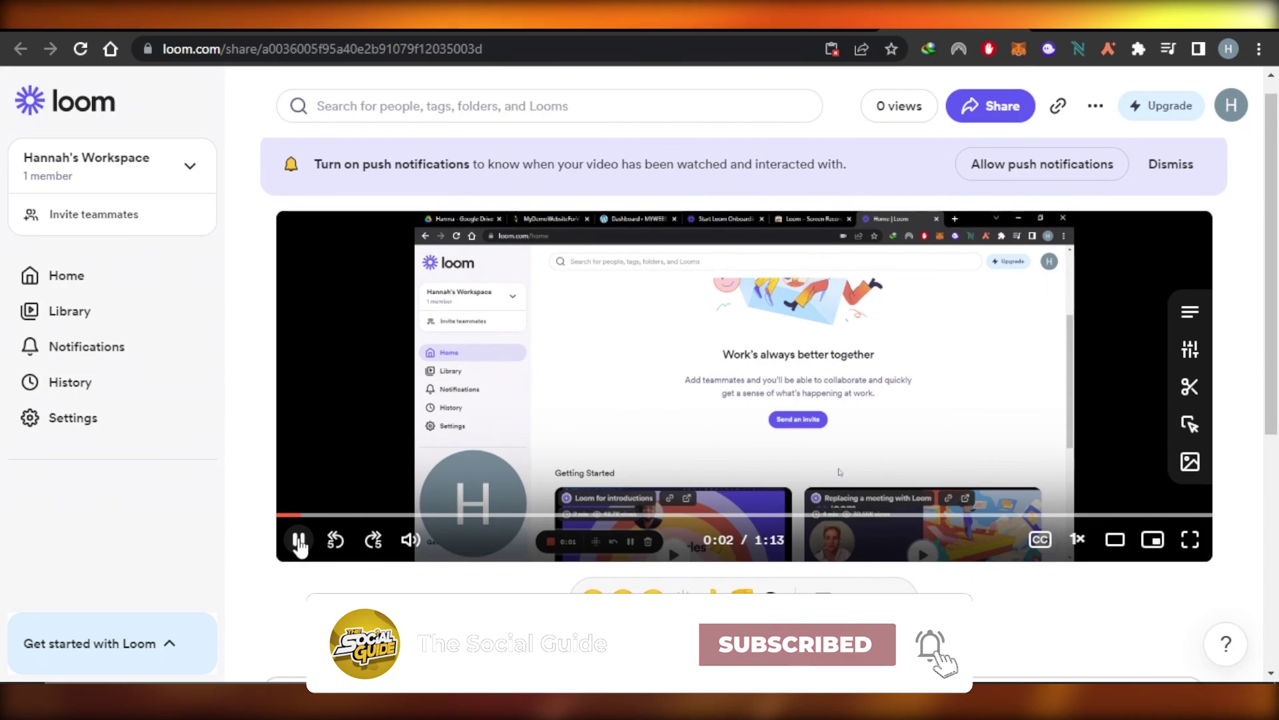